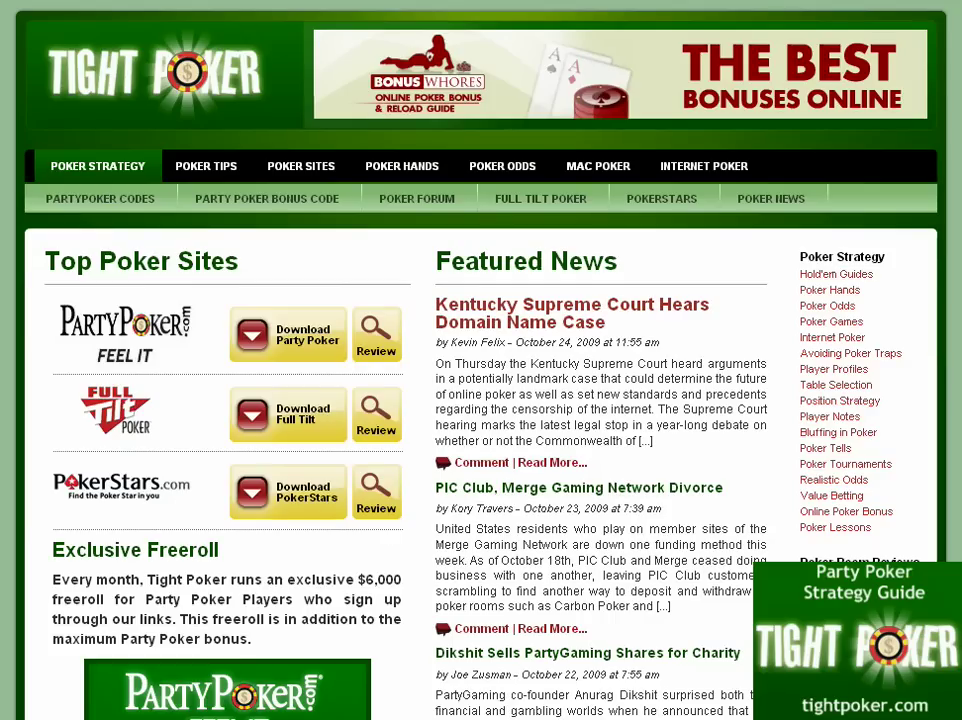
Go to the Holdem Manager forums at holdemmanager.net and open the 1.09 Beta 41 thread in the Releases section
type("holdemma")
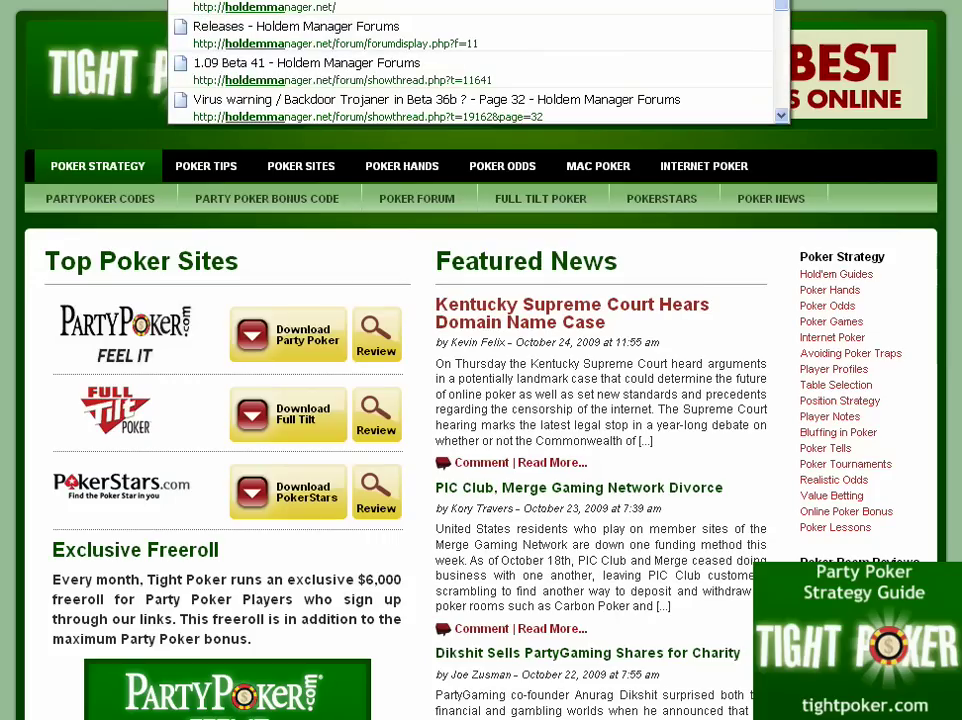
key("Return")
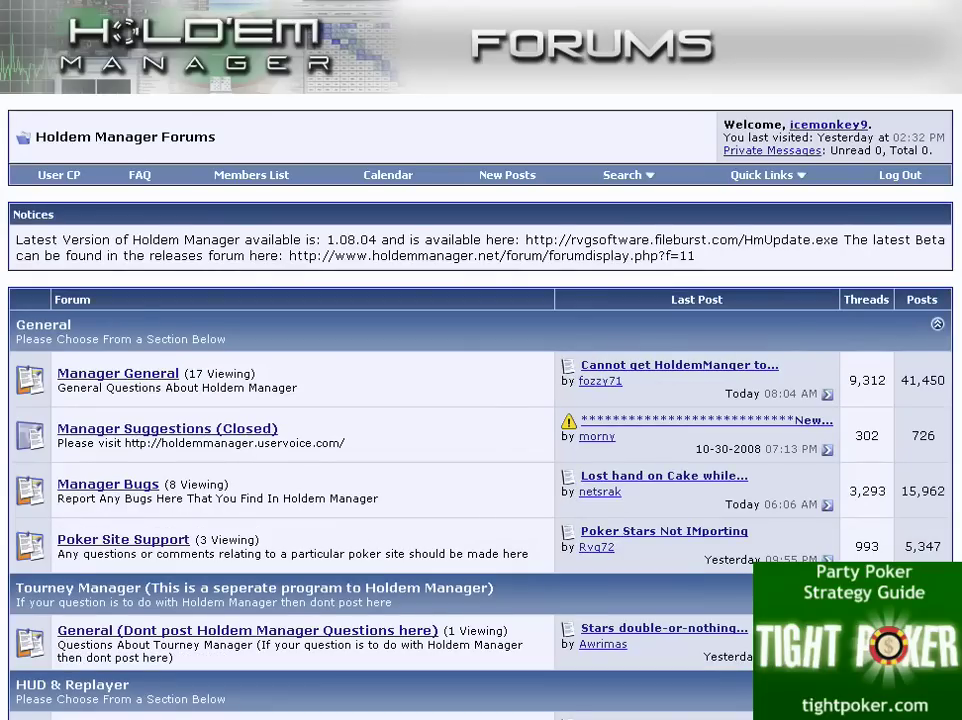
scroll(480, 400, "down", 5)
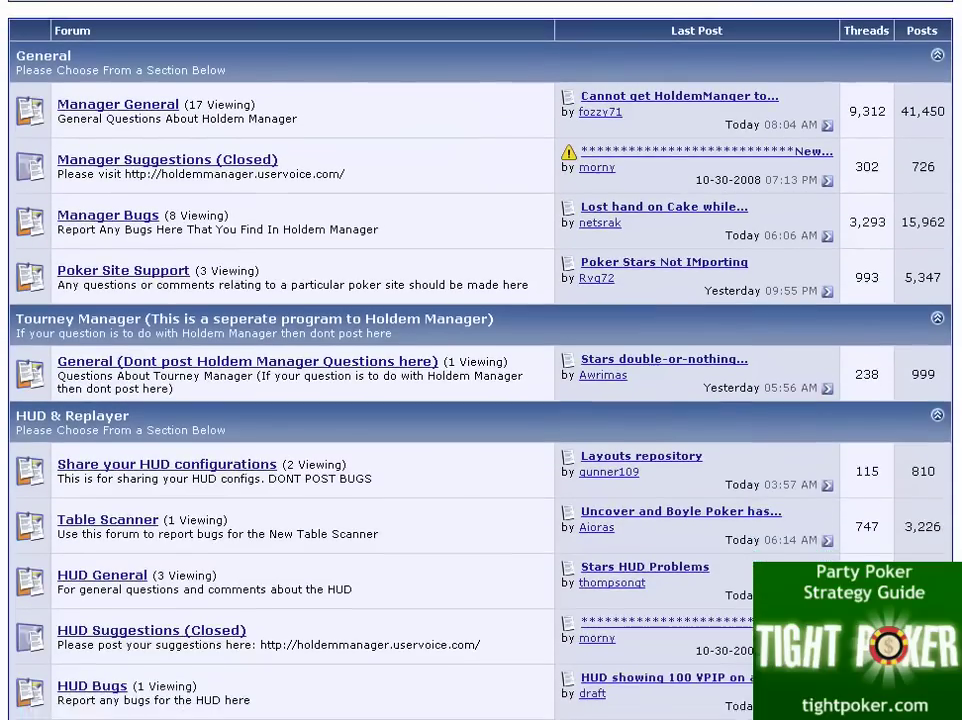
scroll(480, 400, "down", 8)
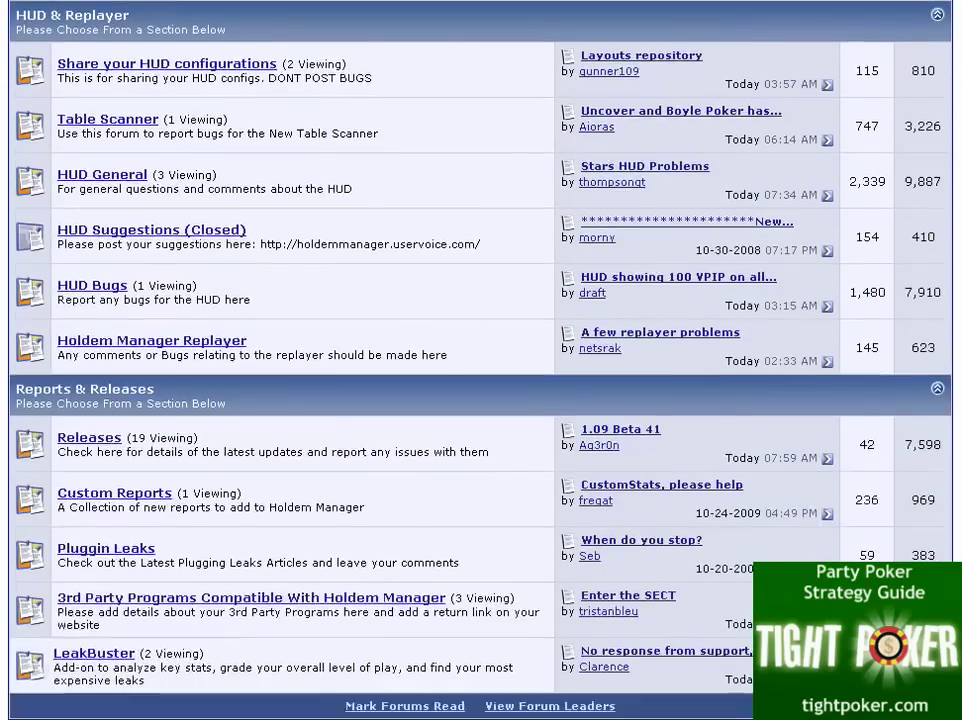
scroll(816, 273, "down", 3)
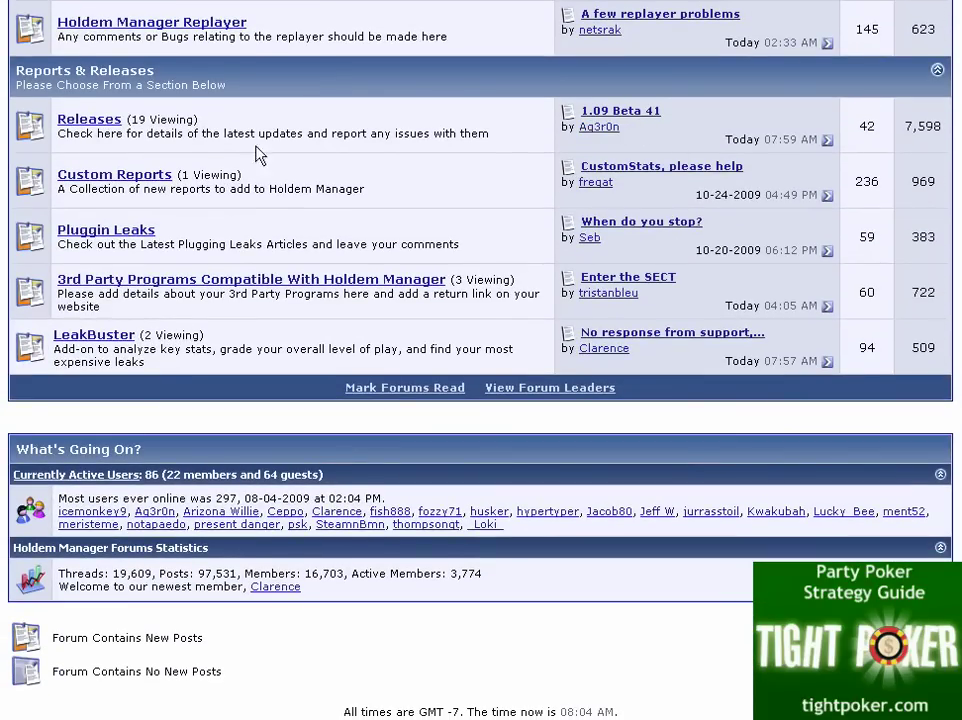
left_click(95, 121)
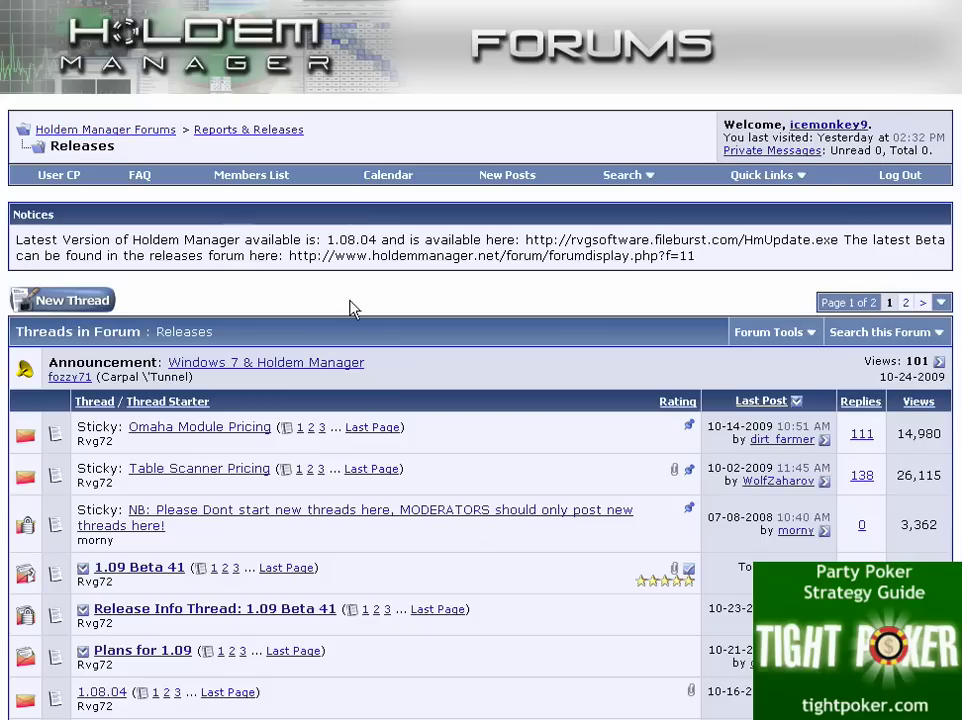
left_click(135, 572)
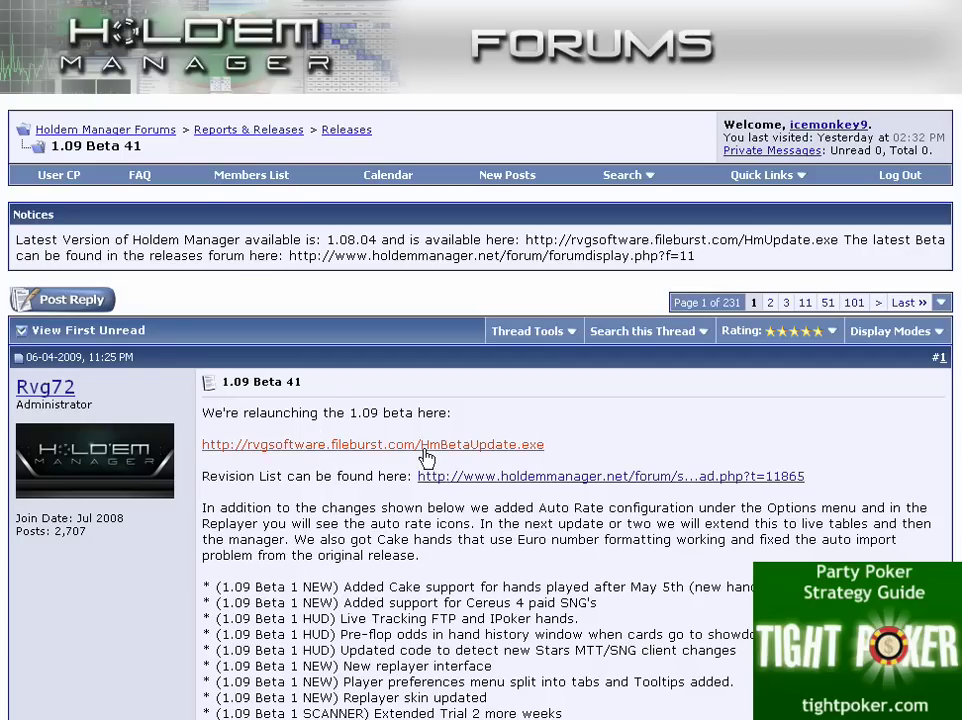
Download the beta installer HmBetaUpdate.exe from the link in the first post and save the file
left_click(487, 455)
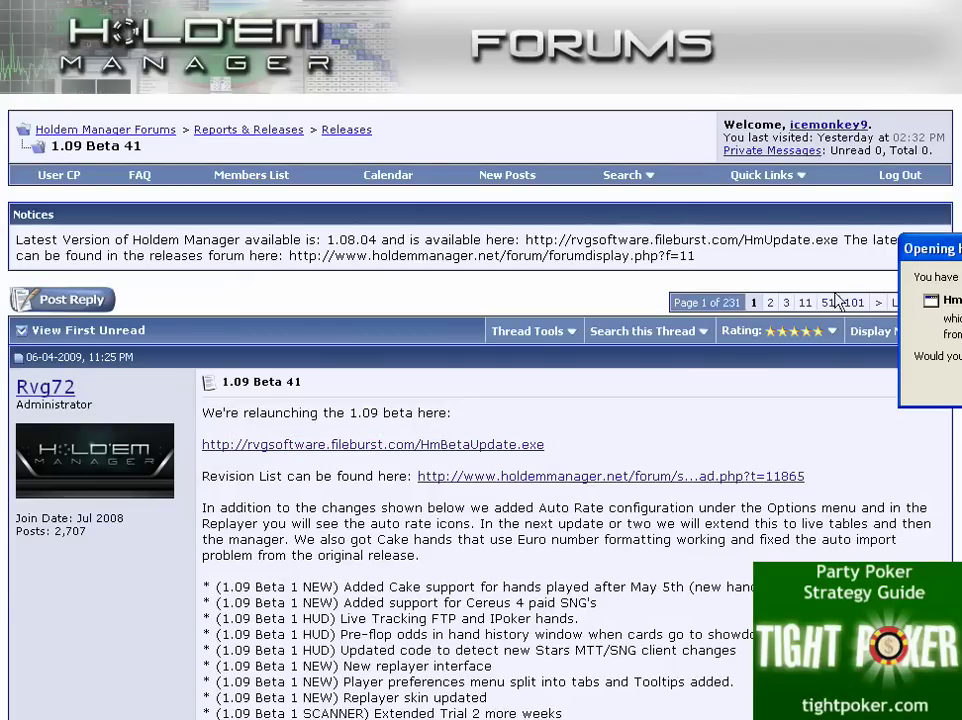
left_click_drag(930, 248, 537, 131)
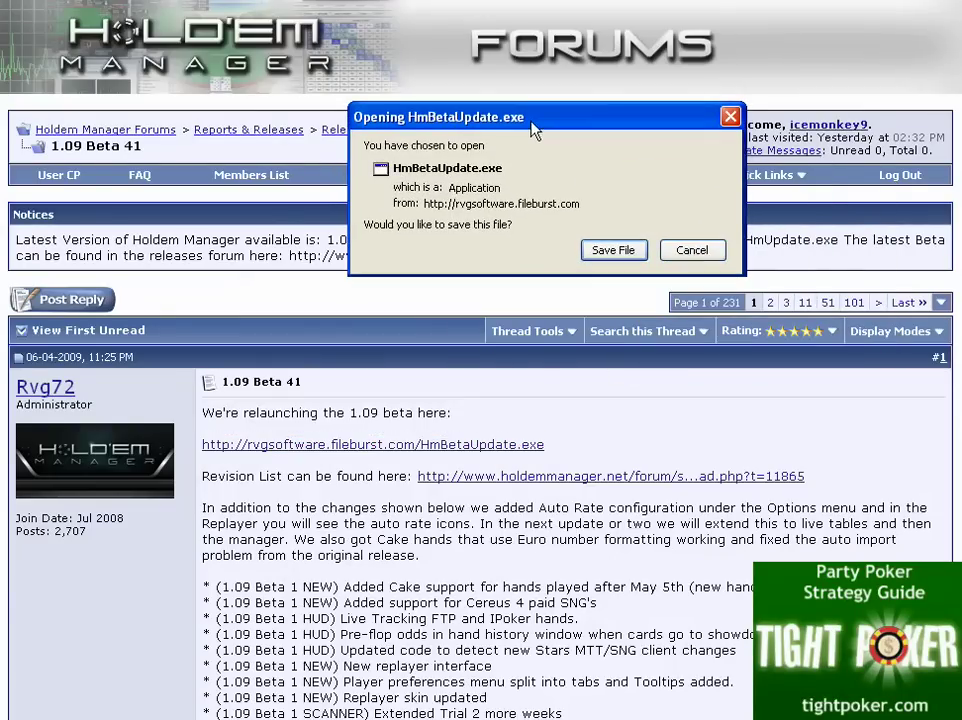
left_click(597, 255)
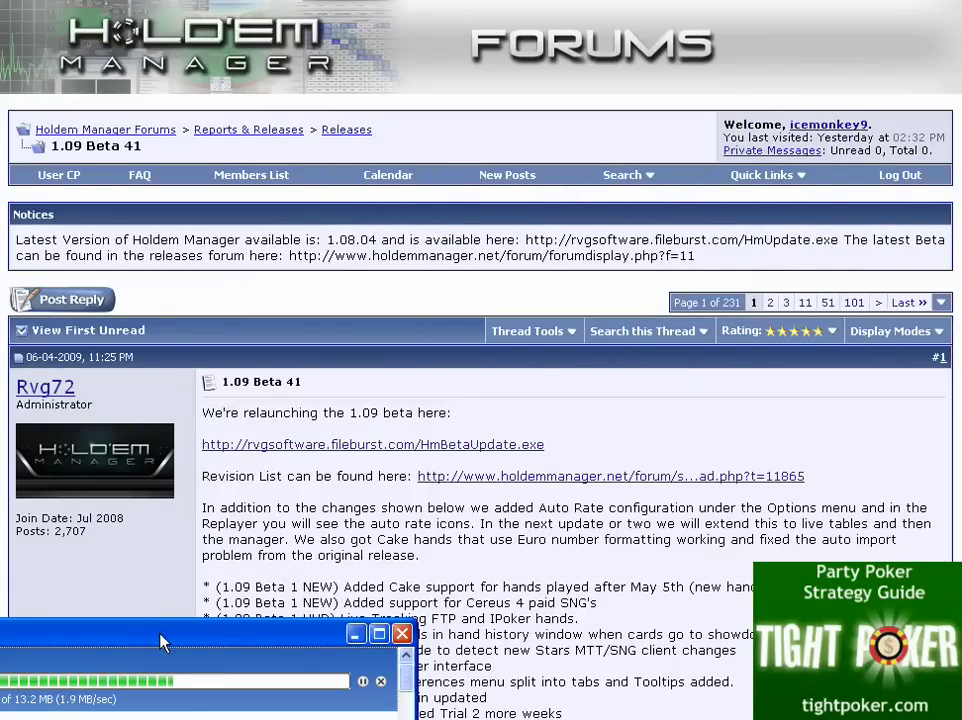
Run the downloaded HmBetaUpdate.exe, accept the security warnings and agree to update the Holdem Manager files
left_click_drag(161, 641, 330, 646)
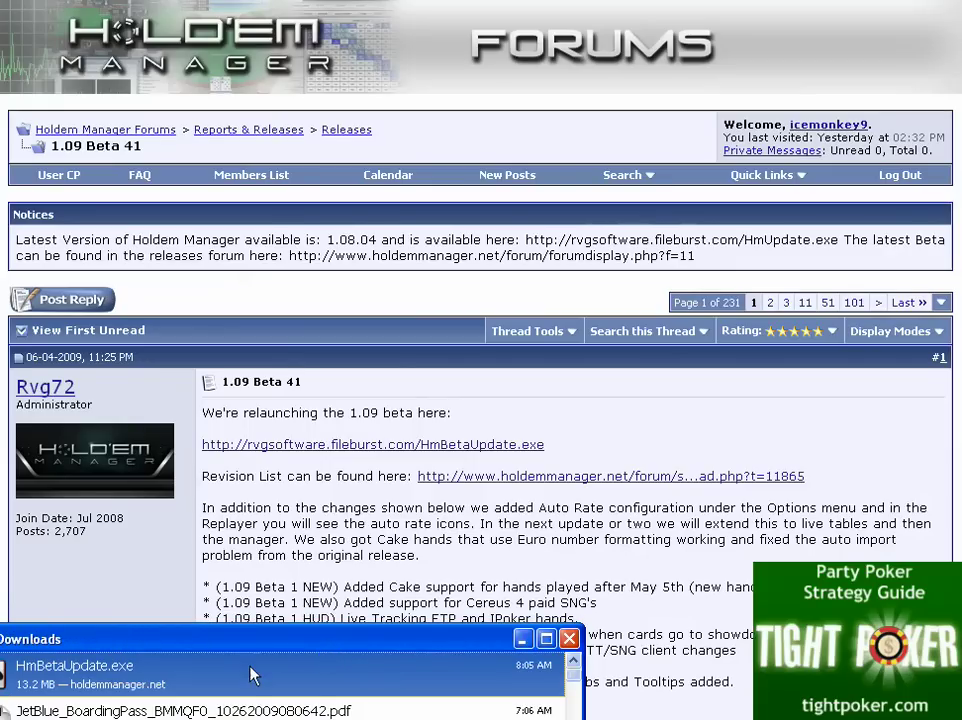
double_click(244, 686)
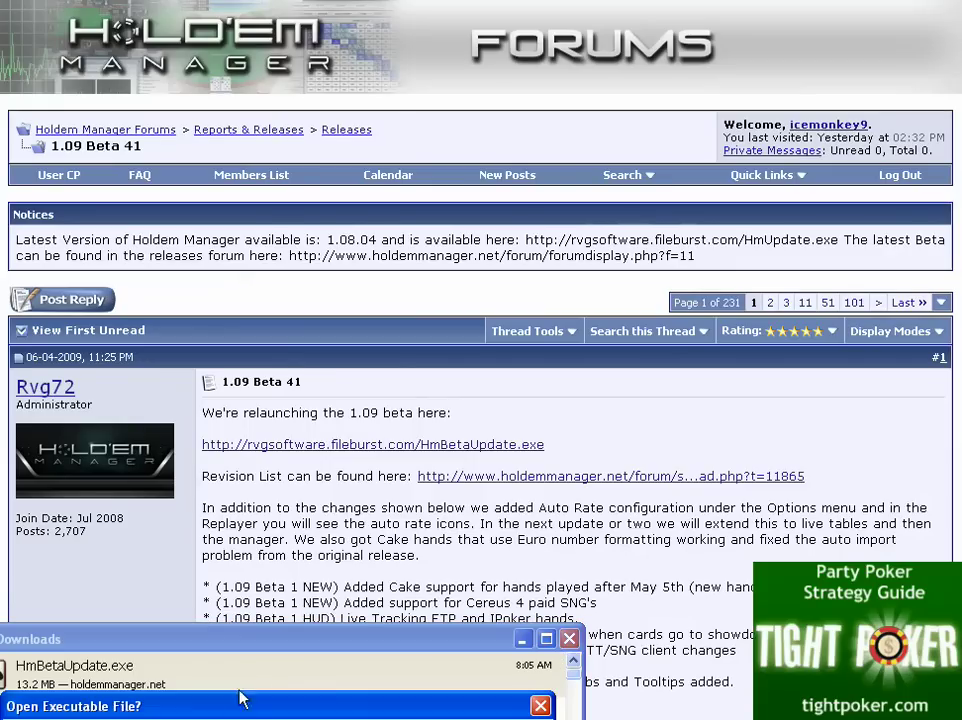
left_click_drag(200, 706, 222, 569)
left_click(248, 680)
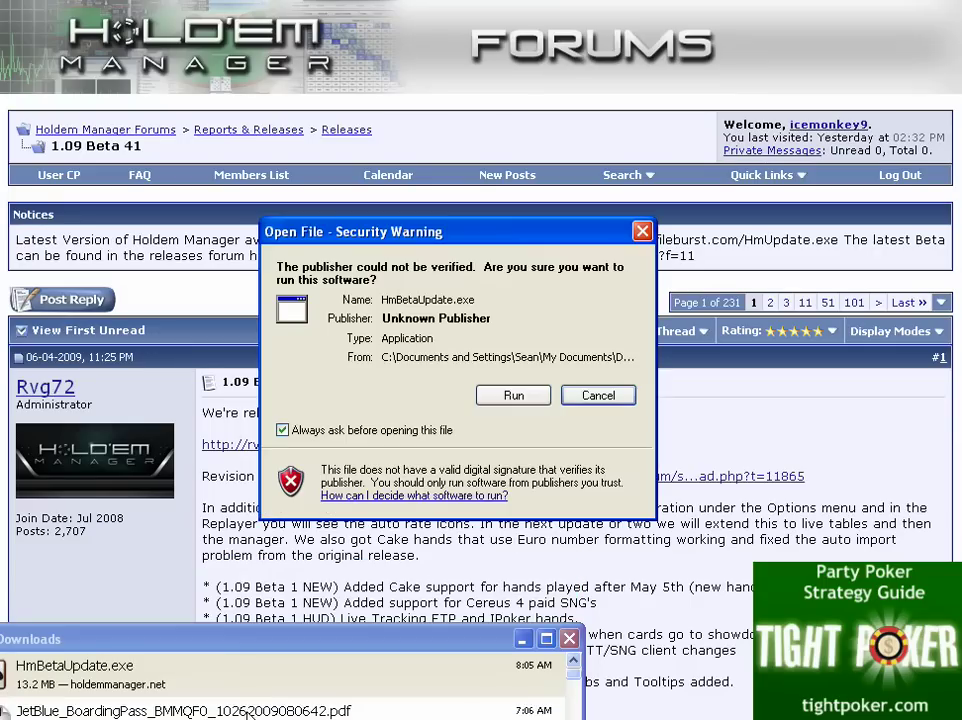
left_click(508, 398)
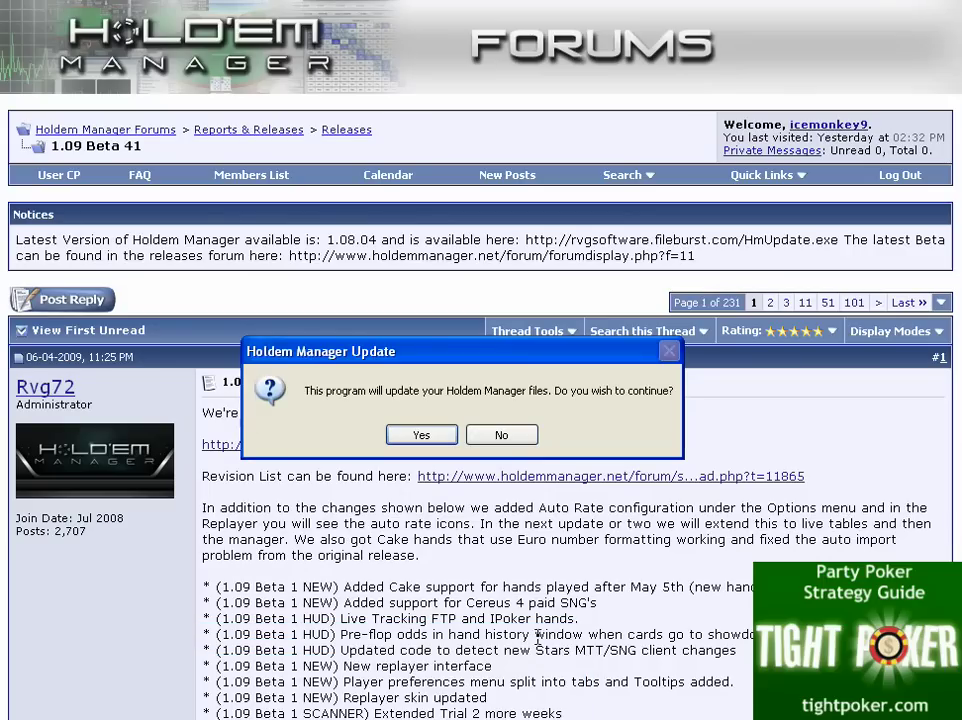
left_click(401, 437)
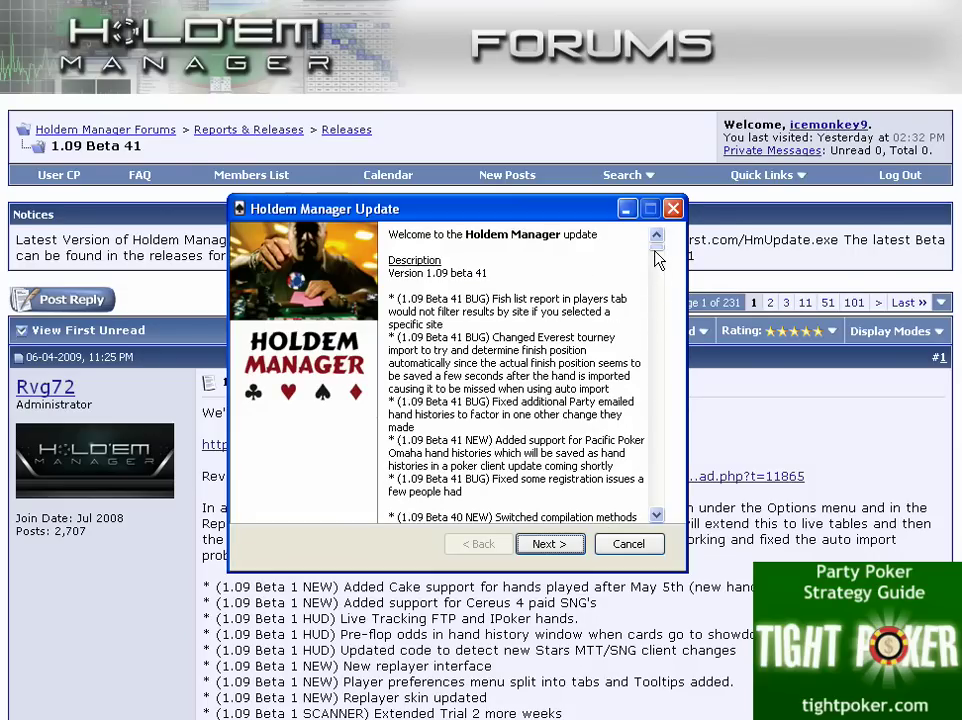
Review the update's release notes, then install it to C:\Program Files\RVG Software\Holdem Manager and close the installer
left_click_drag(657, 259, 659, 307)
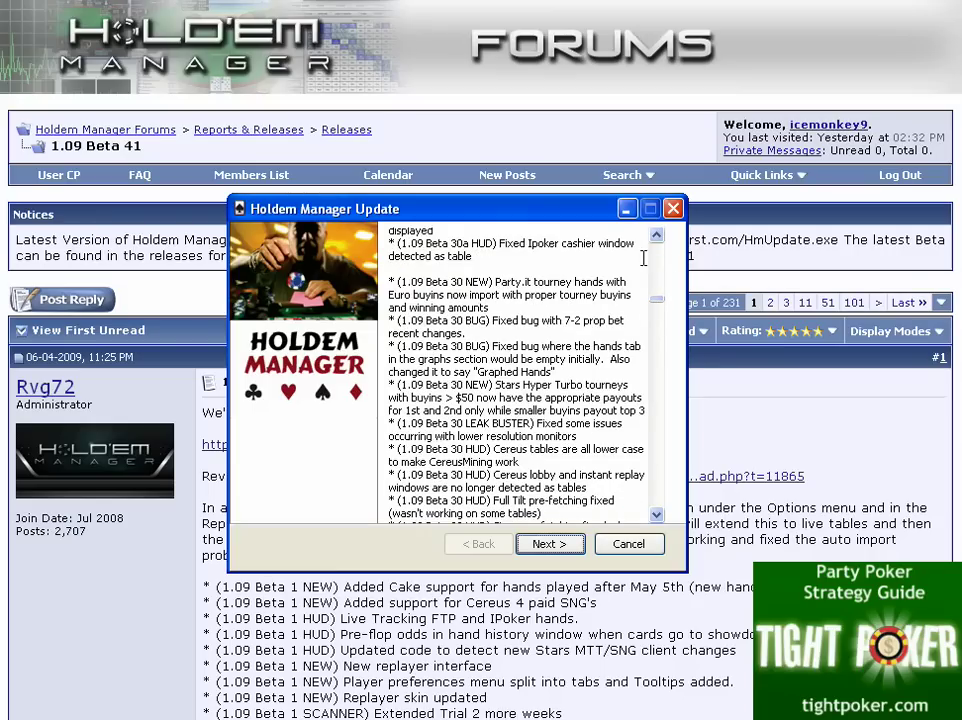
mouse_move(657, 242)
left_mouse_down()
mouse_move(659, 262)
mouse_move(660, 247)
left_mouse_up()
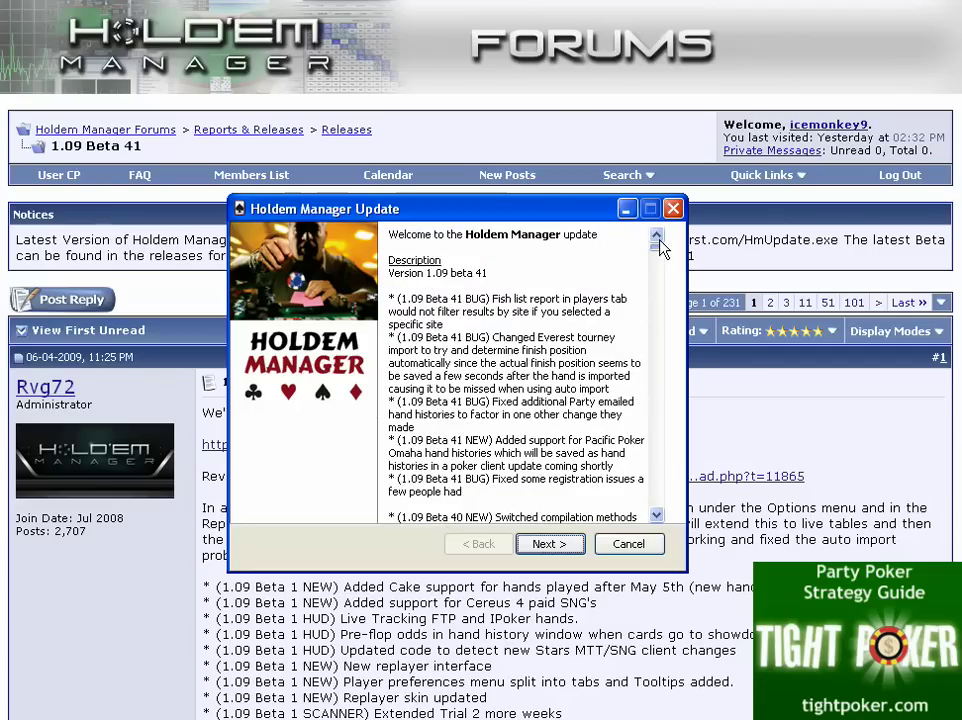
left_click(549, 544)
left_click(549, 544)
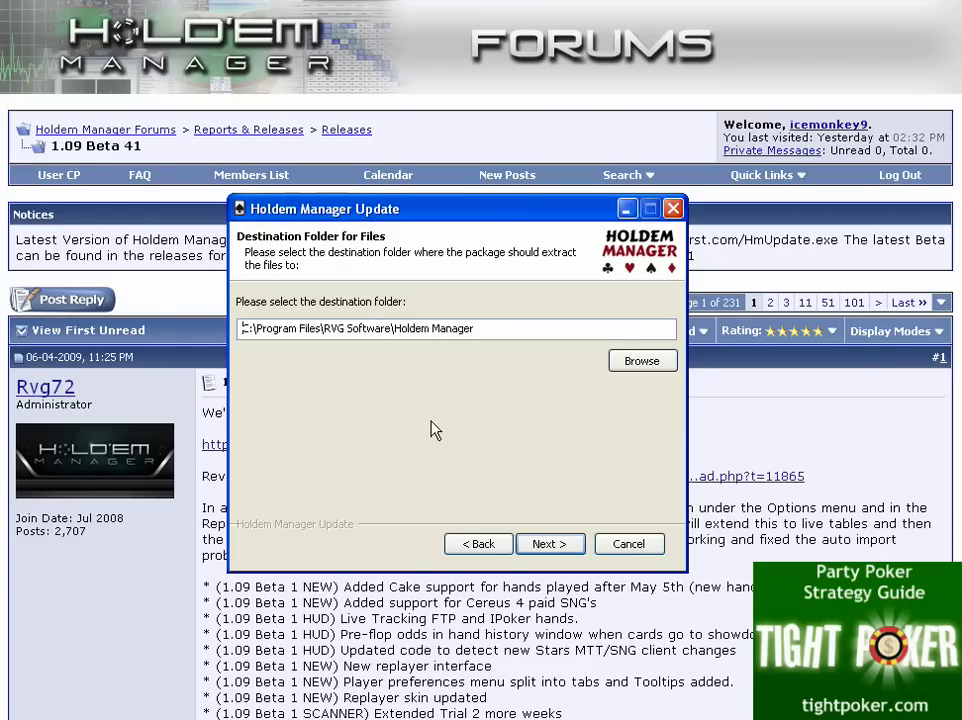
left_click(550, 545)
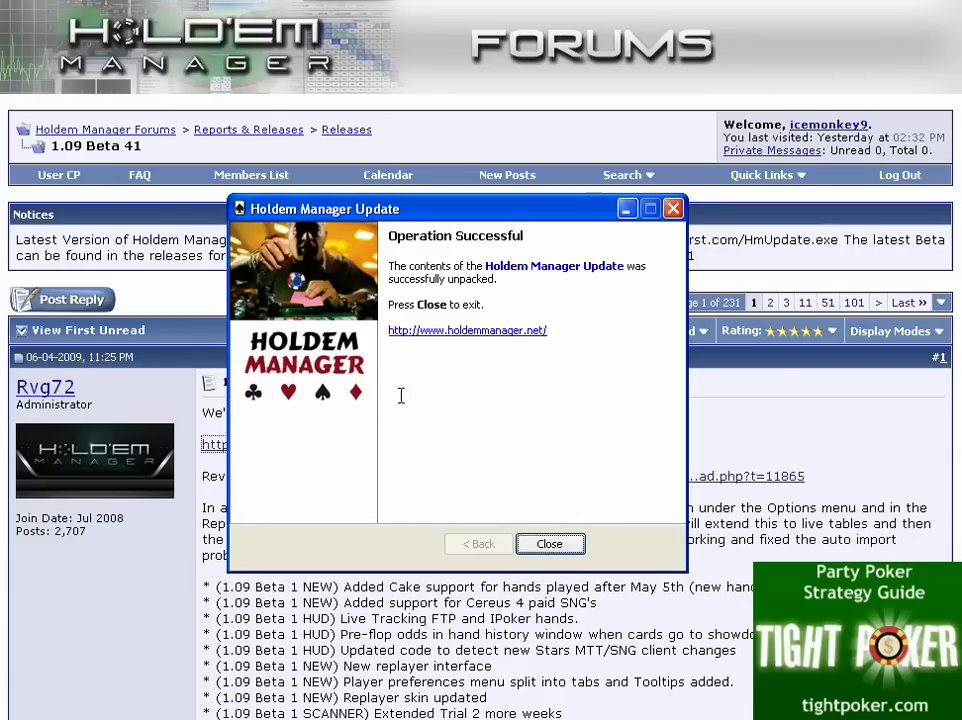
left_click(549, 542)
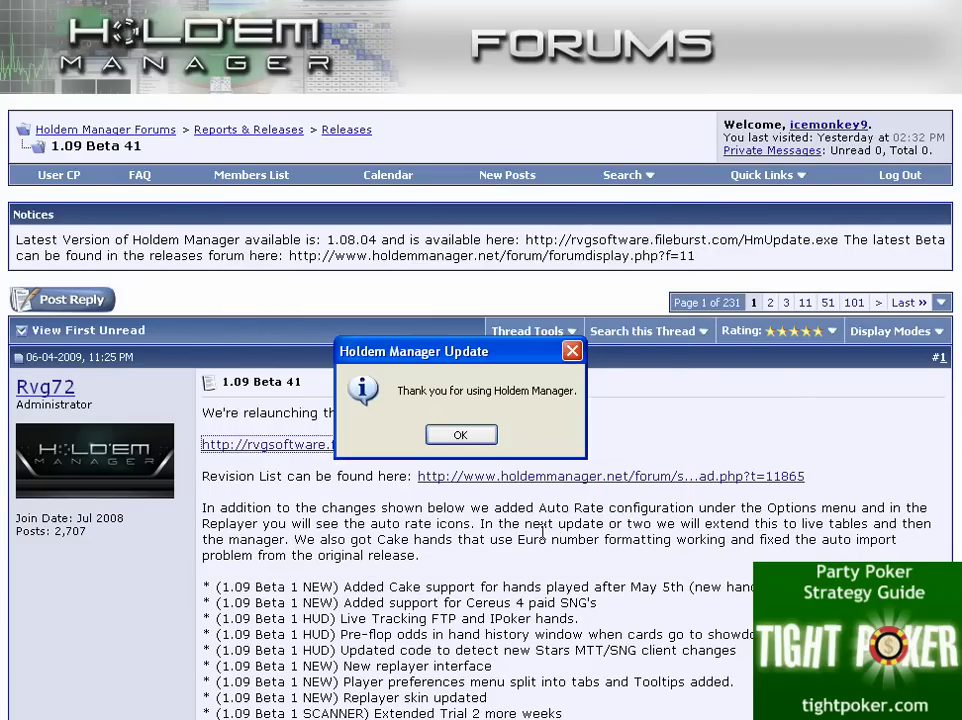
left_click(459, 436)
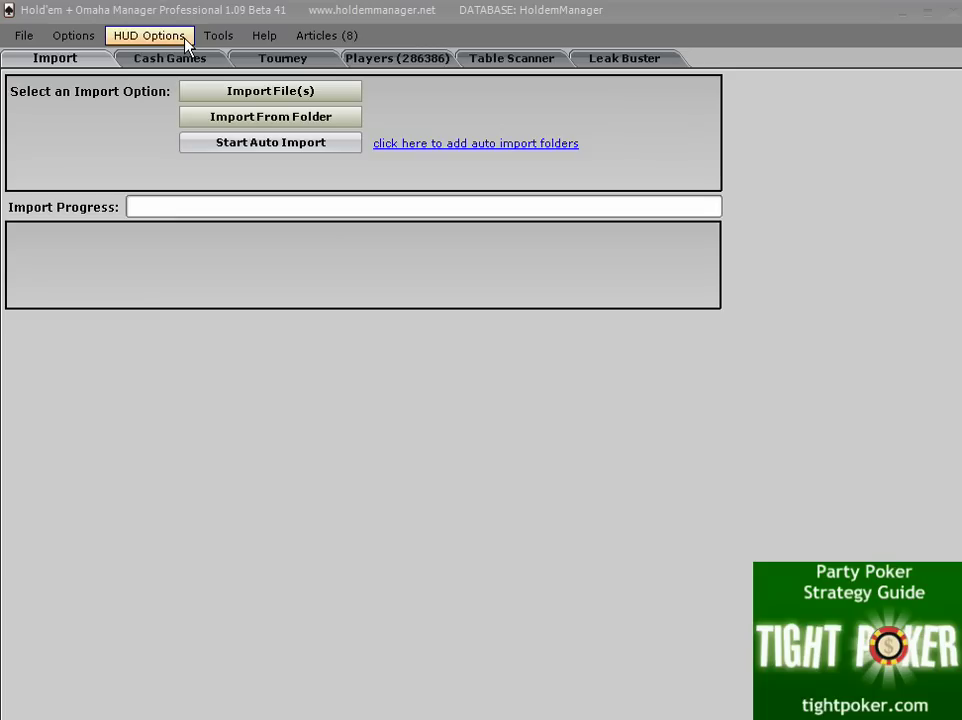
Open the HUD's Player Preferences in Holdem Manager and look at the available configurations
left_click(185, 37)
left_click(162, 40)
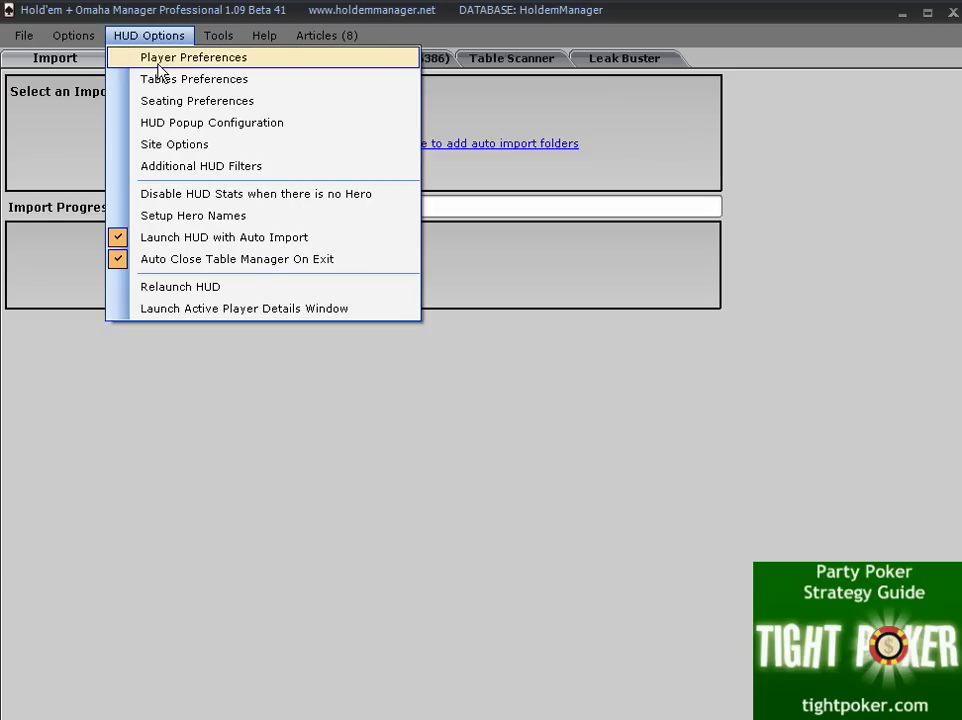
left_click(157, 62)
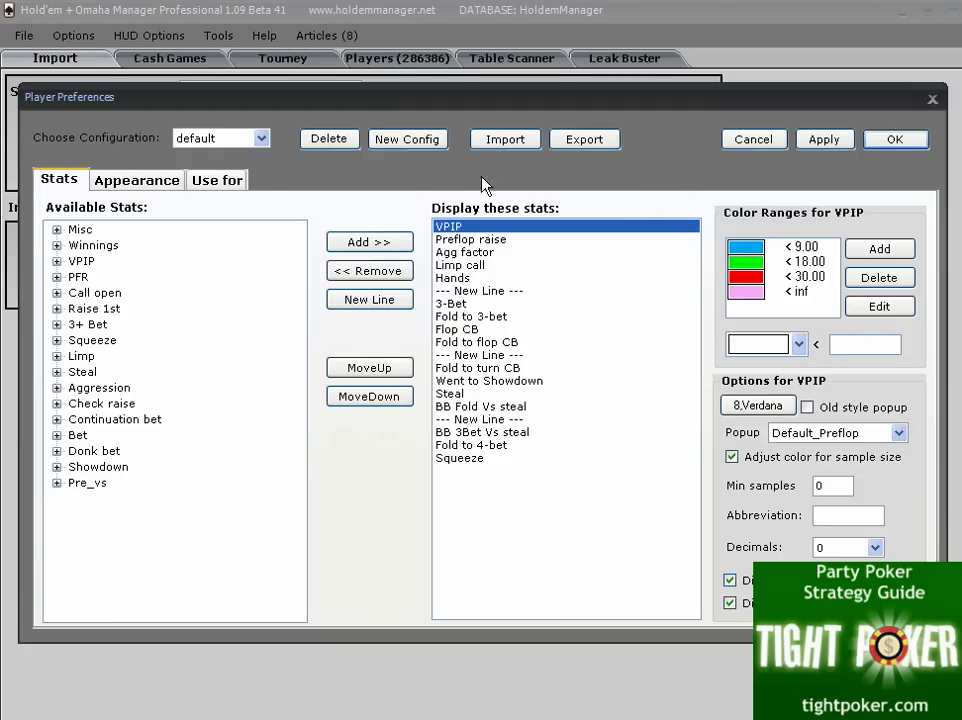
left_click(240, 142)
left_click(240, 142)
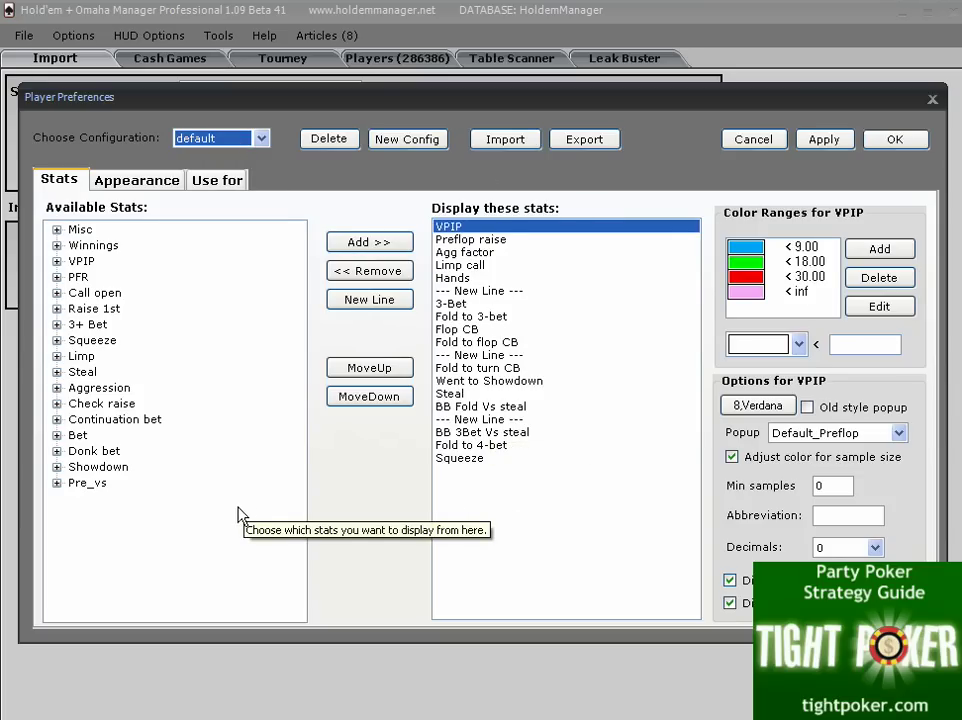
Create a new player configuration with the name Test12345 and check the configuration list for it
left_click(400, 146)
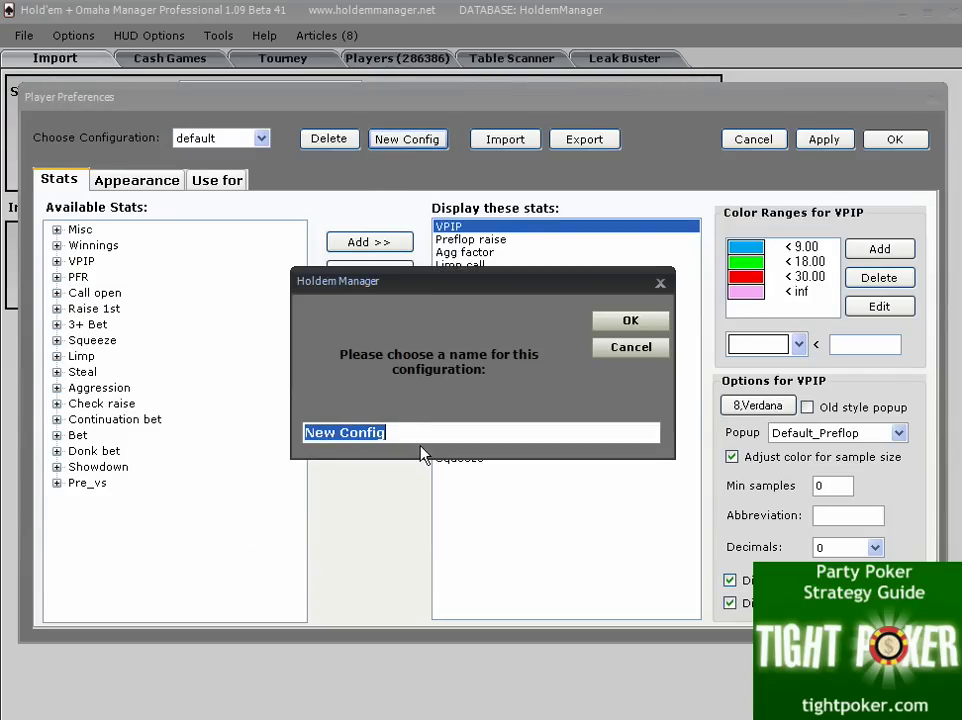
type("Test123")
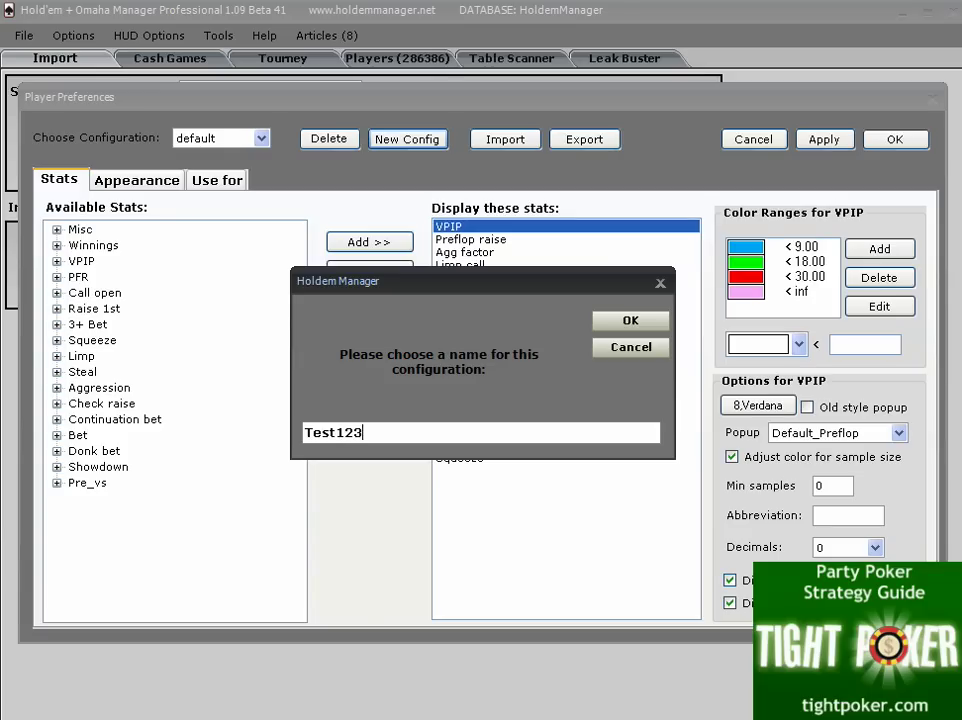
type("45")
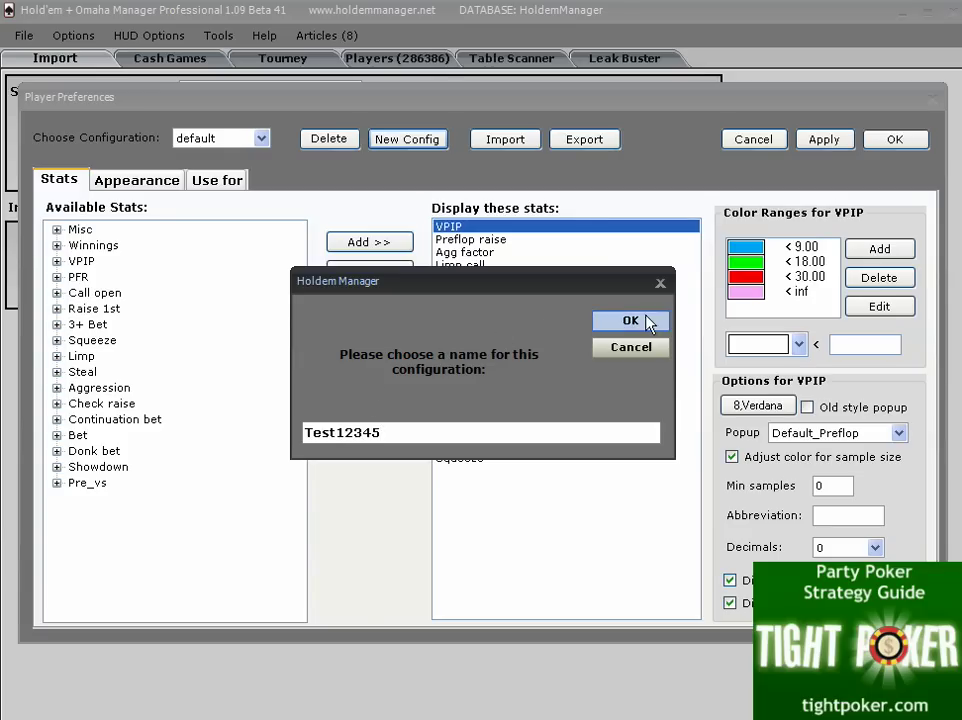
left_click(645, 321)
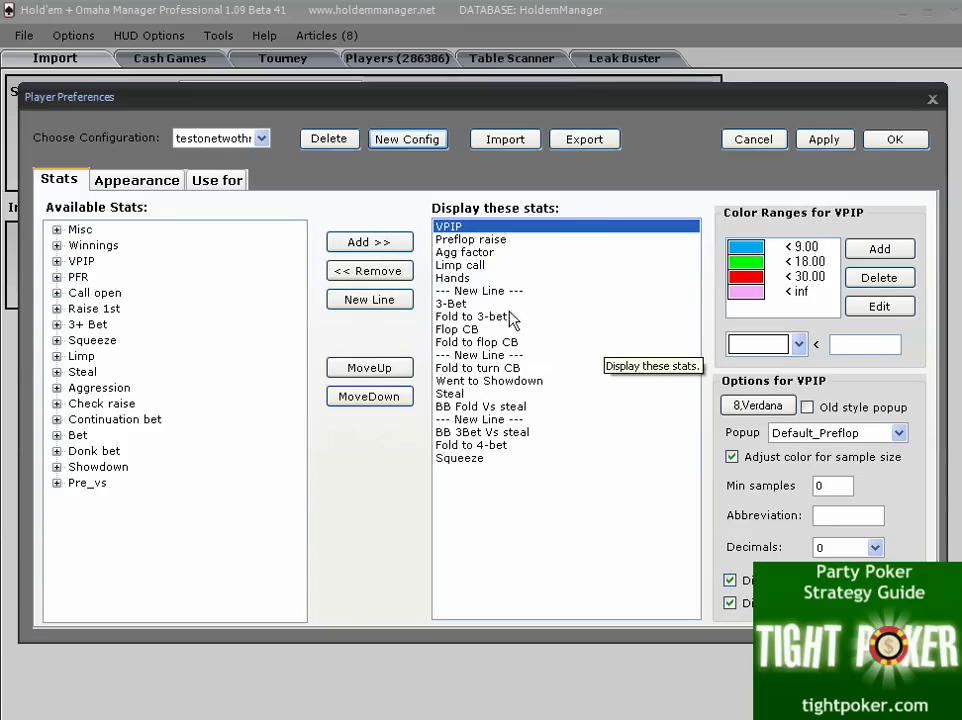
left_click(261, 139)
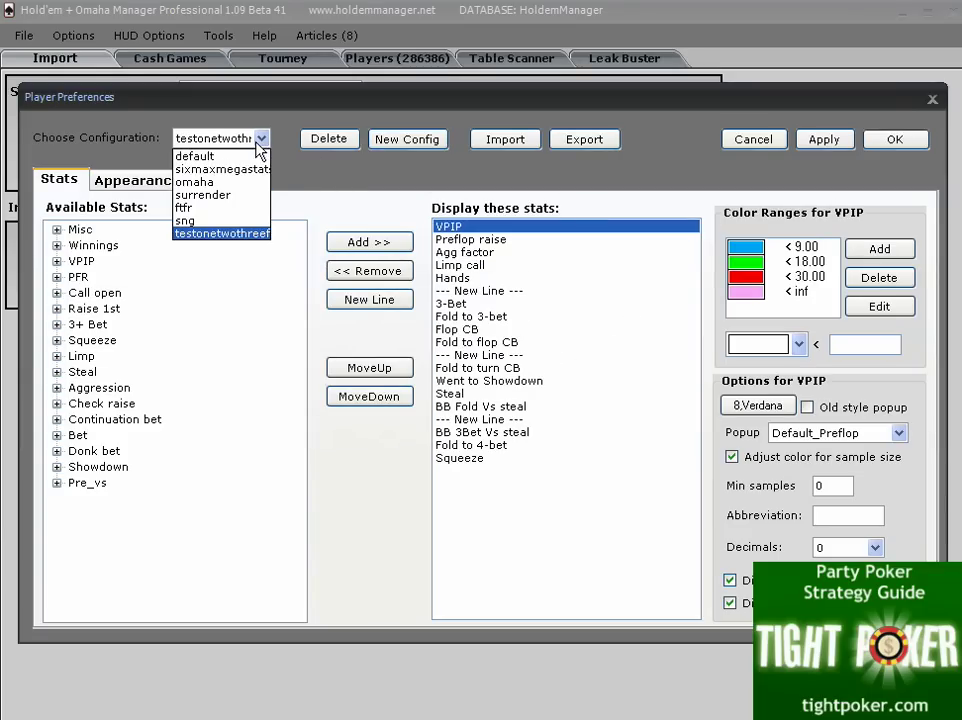
left_click(261, 140)
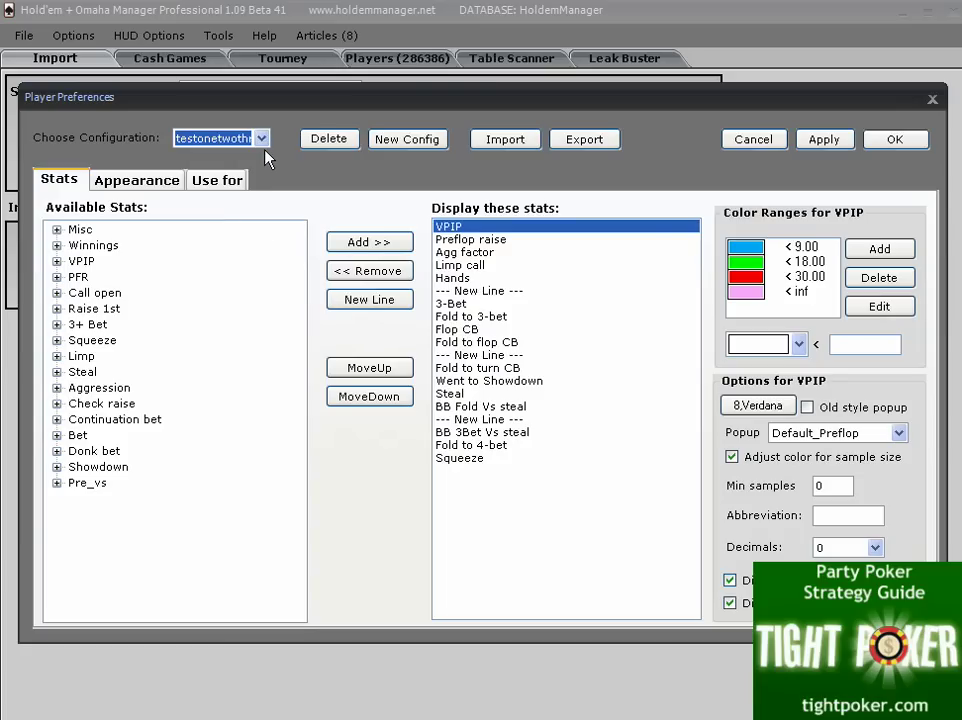
left_click(262, 140)
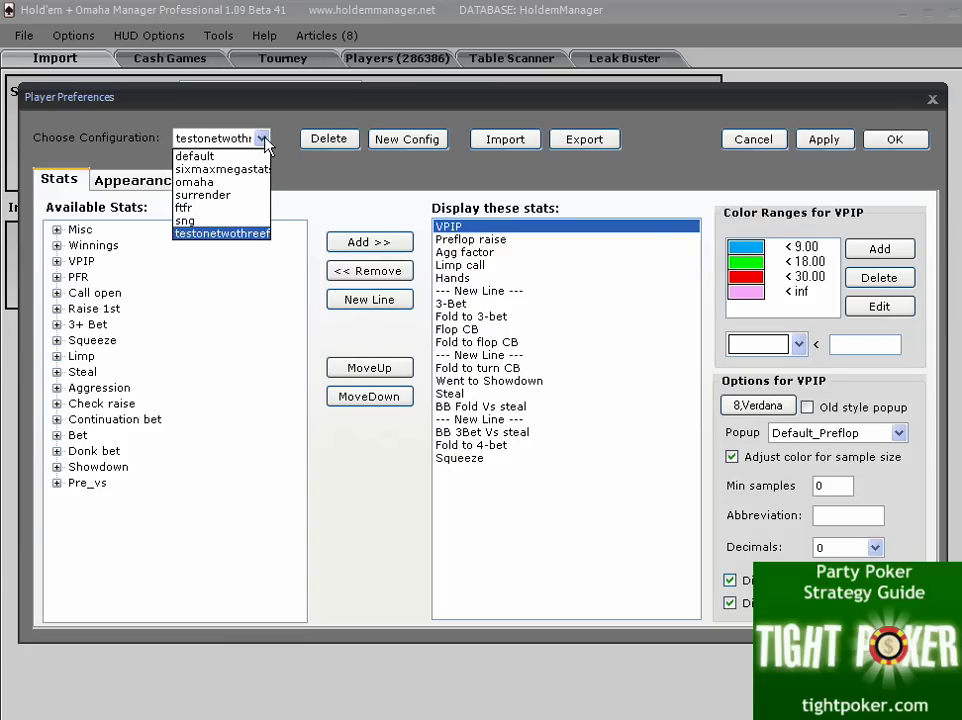
left_click(262, 140)
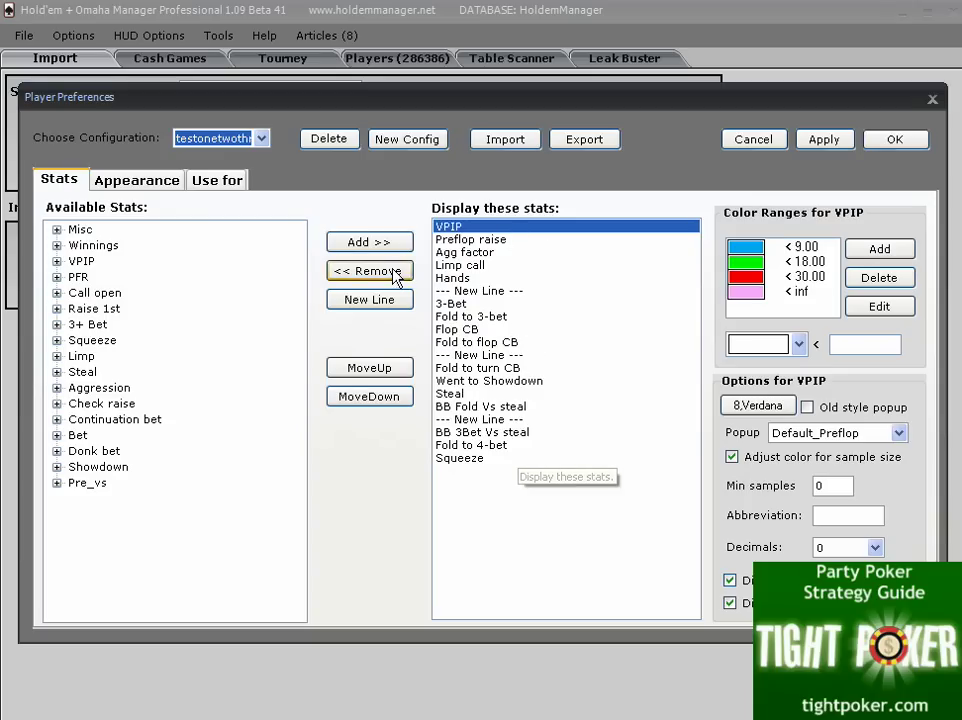
Remove the displayed stats from the first line break after Hands through BB Fold Vs steal, including the line break before Fold to turn CB
left_click(470, 240)
left_click(465, 252)
left_click(470, 290)
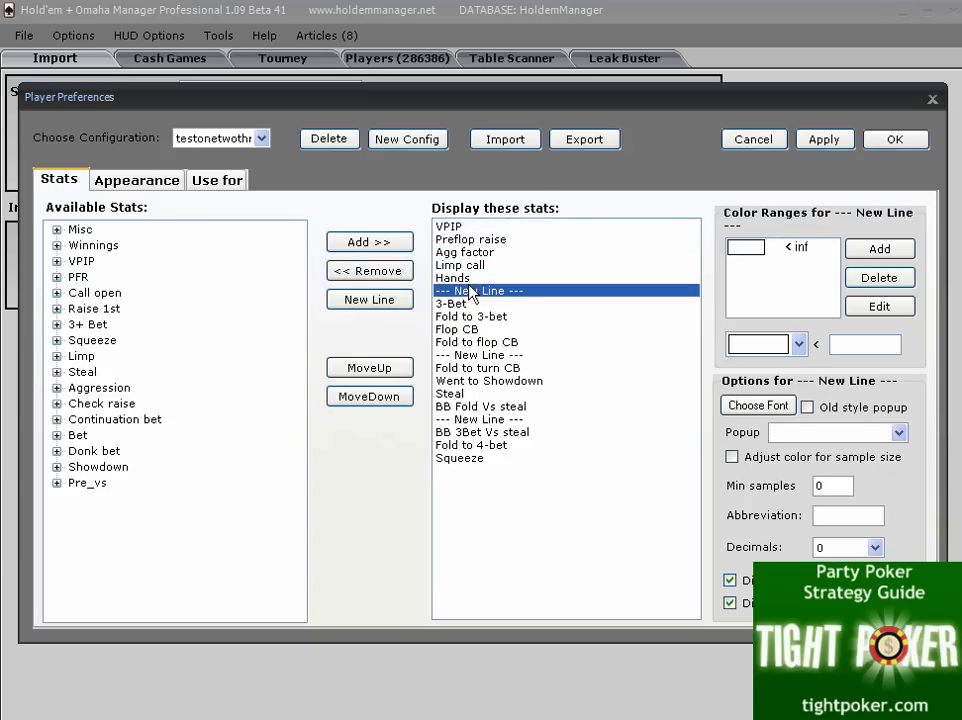
left_click(403, 276)
left_click(403, 276)
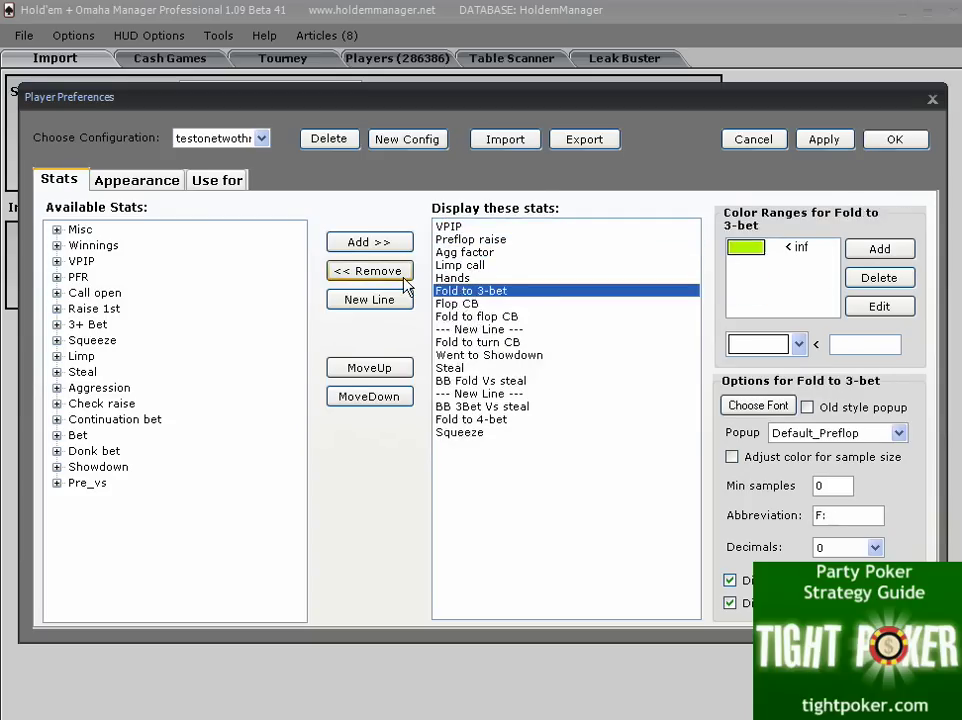
left_click(403, 279)
left_click(403, 279)
left_click(403, 279)
left_click(403, 279)
left_click(403, 279)
left_click(403, 279)
left_click(404, 281)
left_click(404, 281)
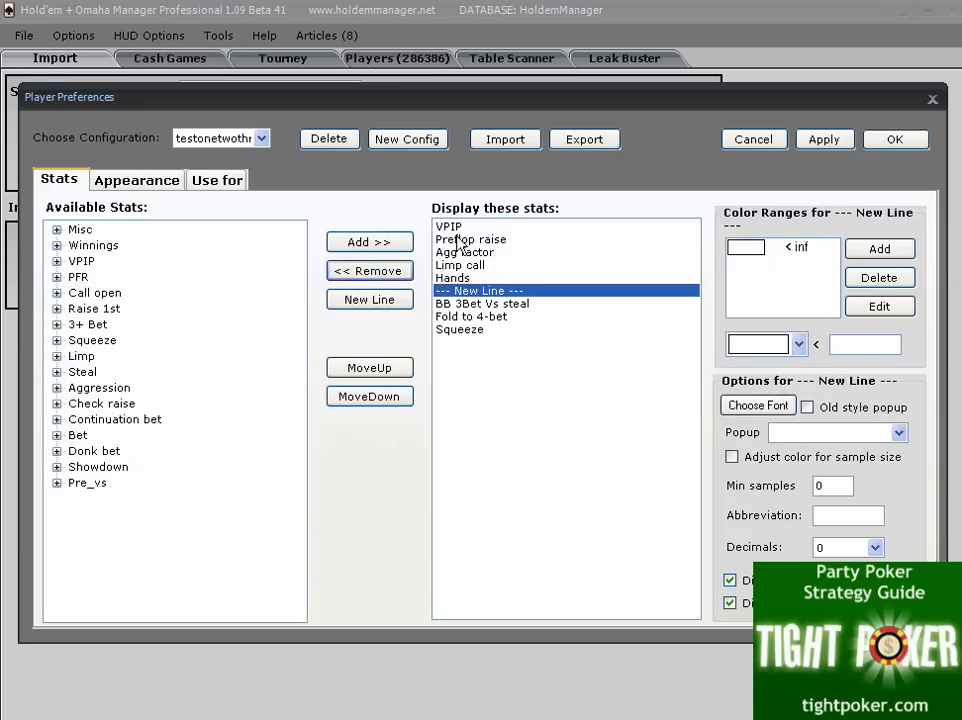
Remove all remaining displayed stats, from VPIP through Squeeze, so the configuration's display list is empty
left_click(448, 227)
double_click(386, 274)
left_click(386, 275)
left_click(386, 275)
left_click(386, 275)
left_click(386, 277)
left_click(386, 277)
left_click(386, 279)
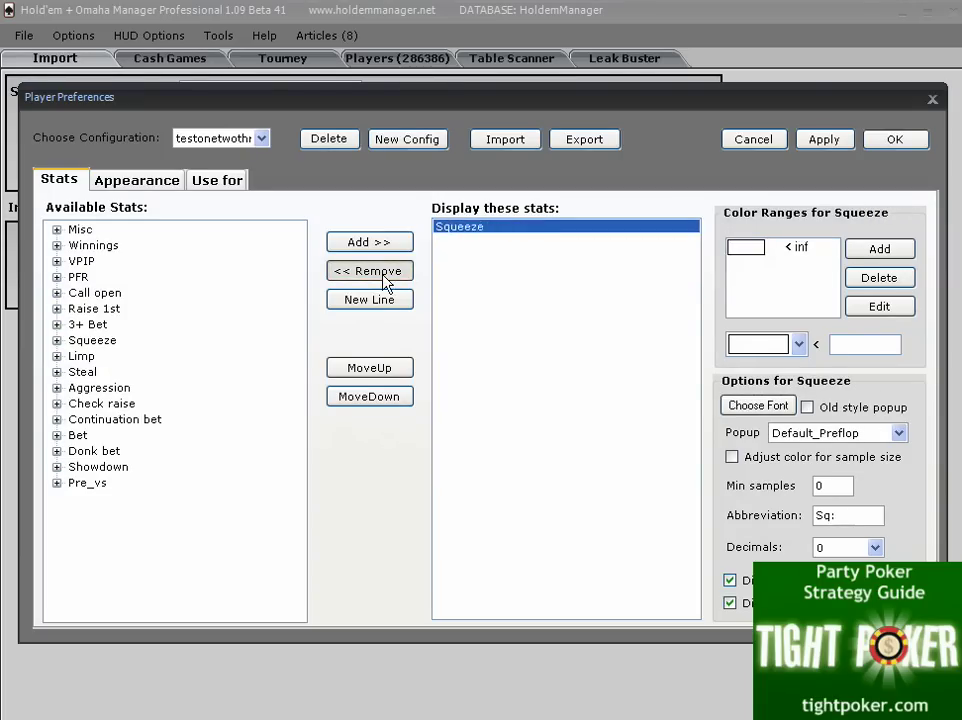
left_click(386, 281)
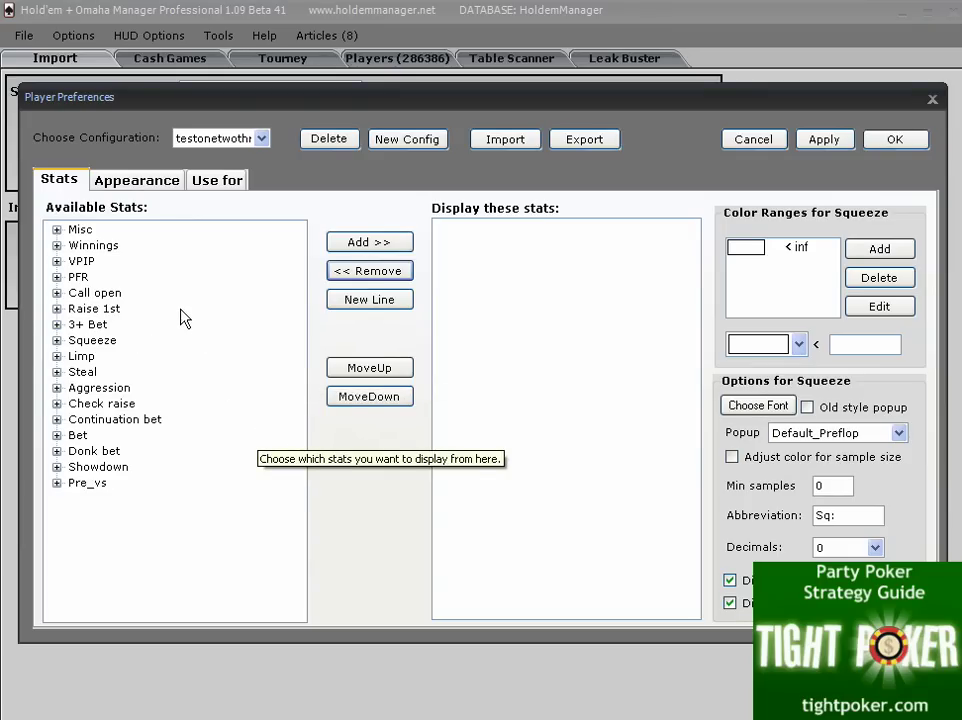
Add the VPIP stat to the display and give it a light blue color range for values below 15
left_click(57, 261)
left_click(104, 278)
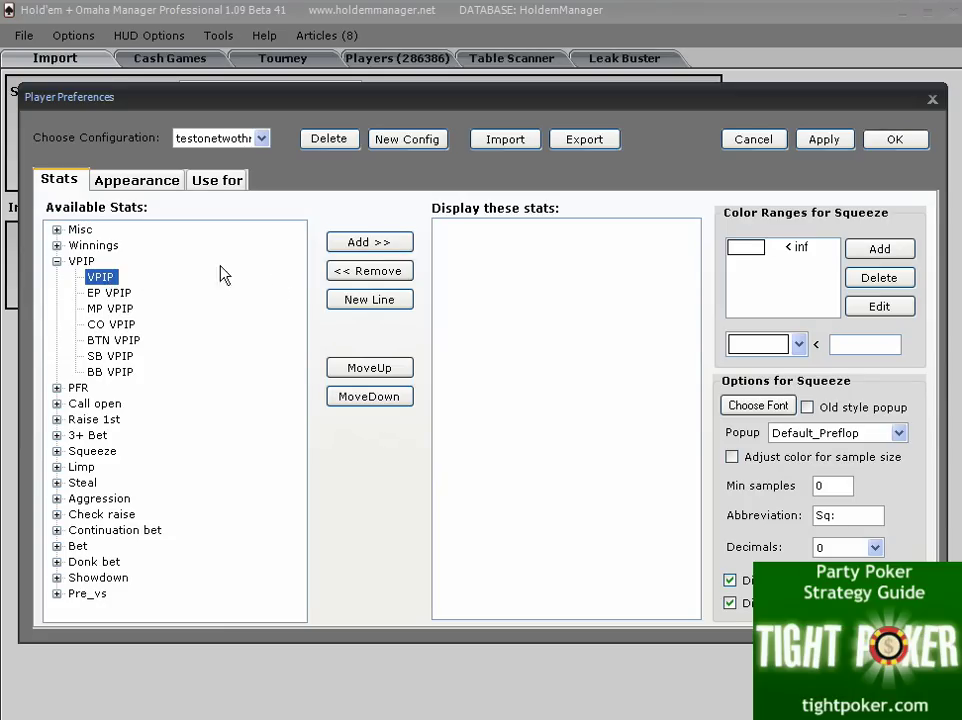
left_click(364, 244)
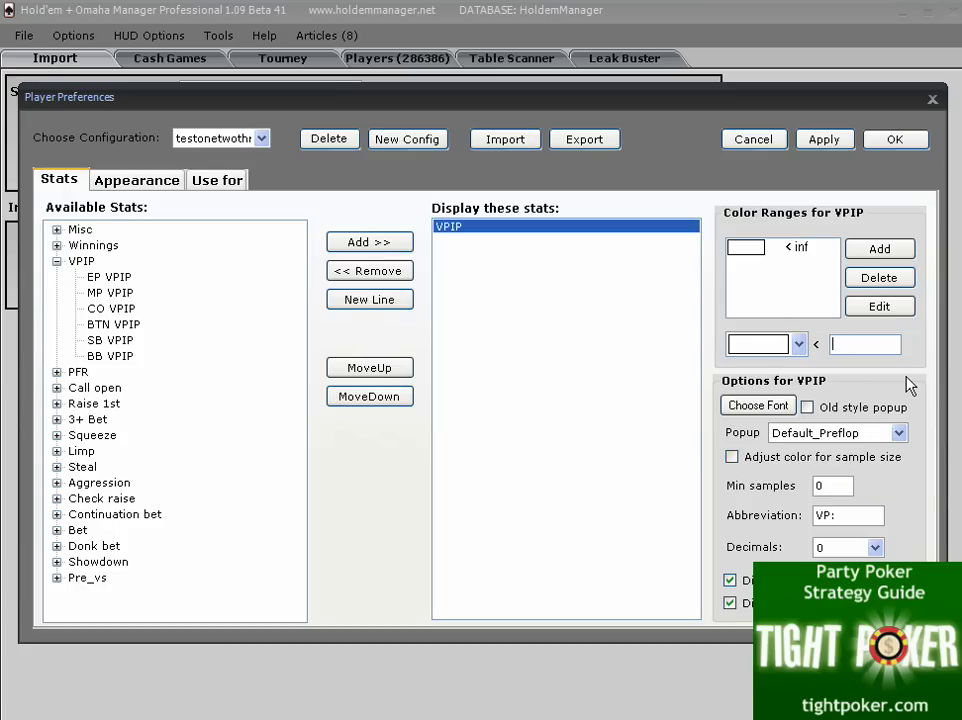
type("15")
left_click(799, 345)
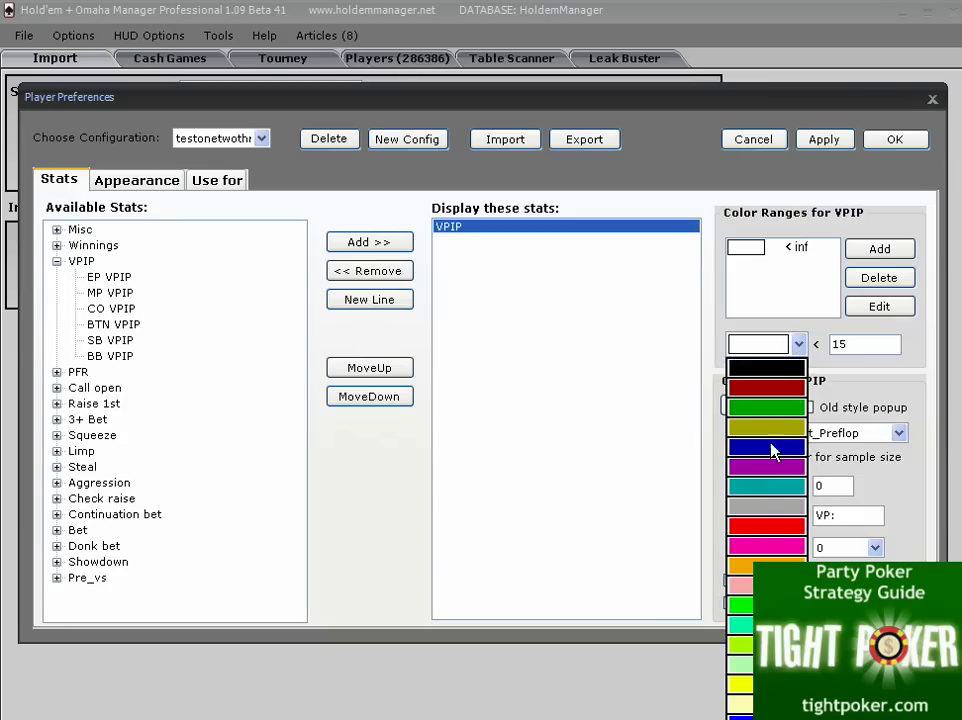
left_click(745, 716)
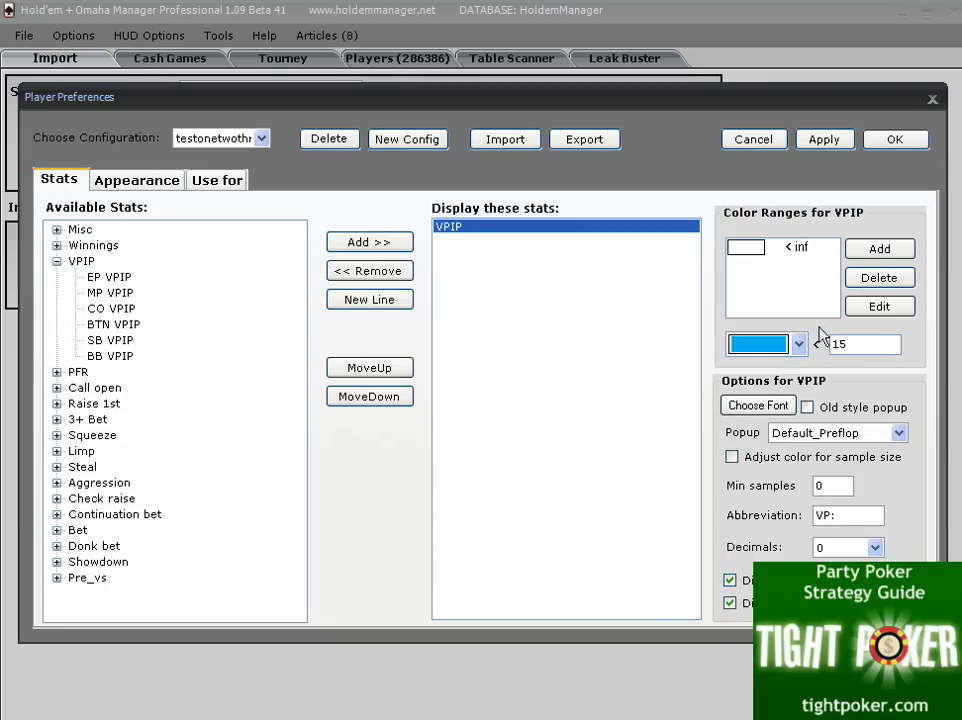
left_click(859, 250)
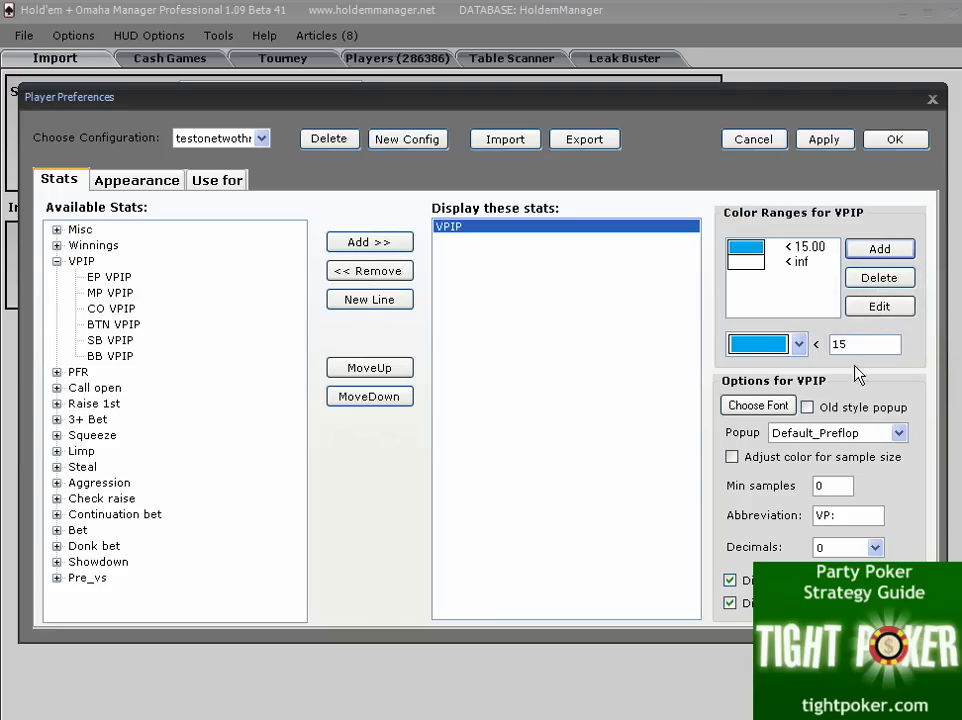
Add a bright green color range to VPIP for values below 35
left_click_drag(844, 344, 832, 346)
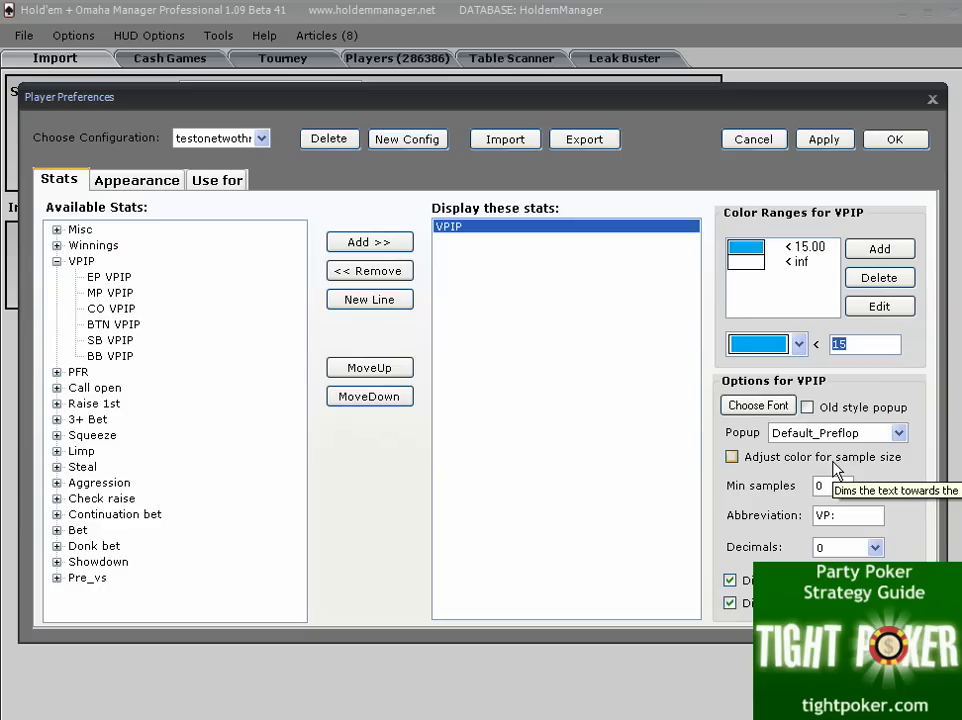
type("35")
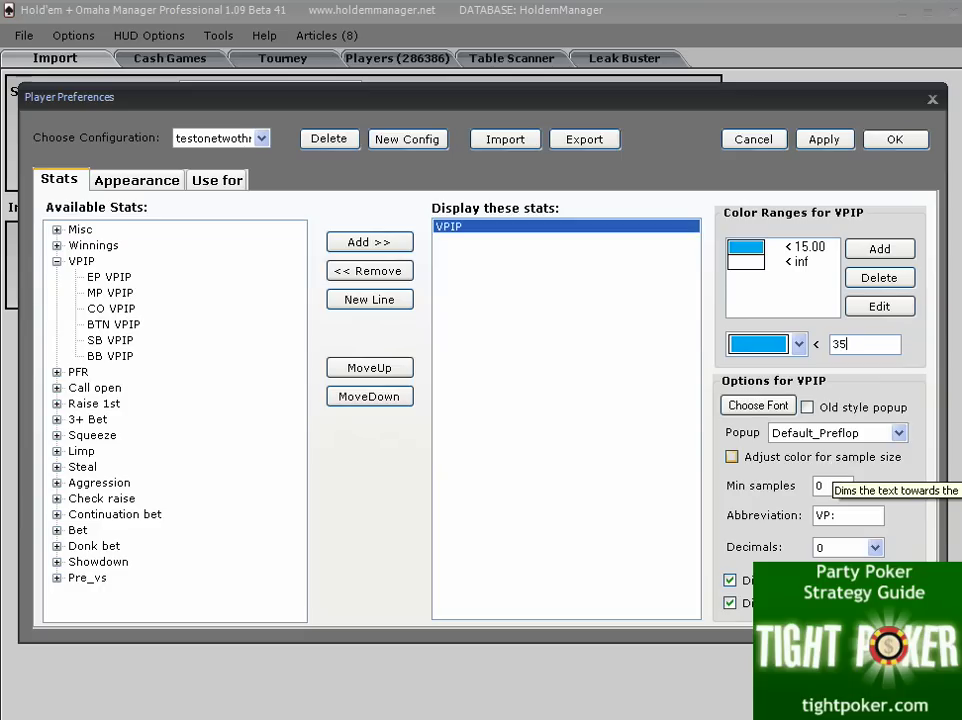
left_click(800, 345)
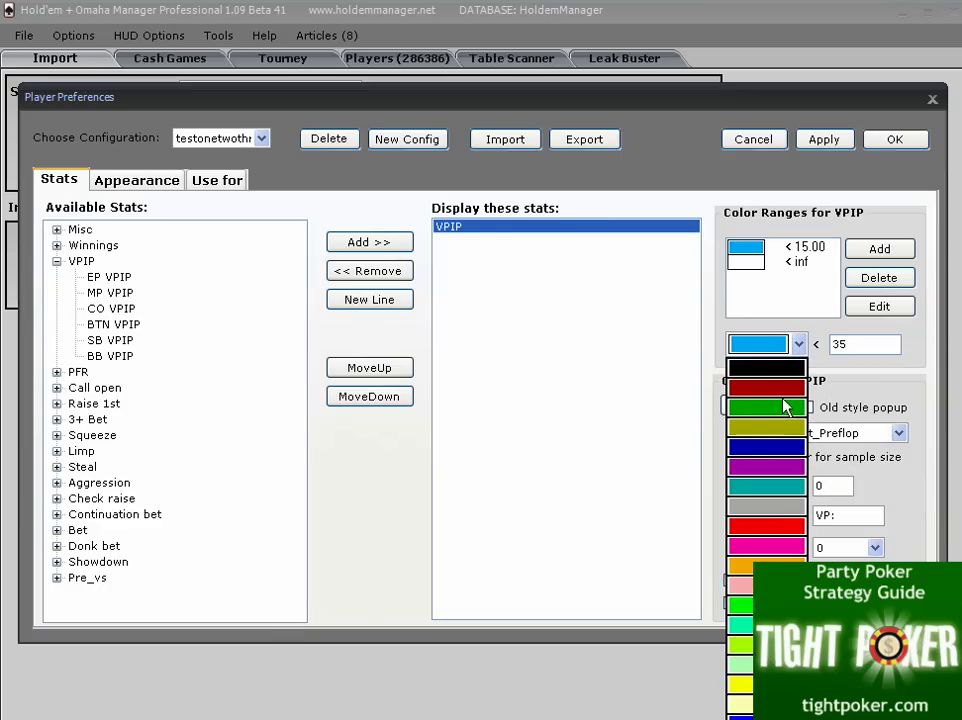
left_click(740, 605)
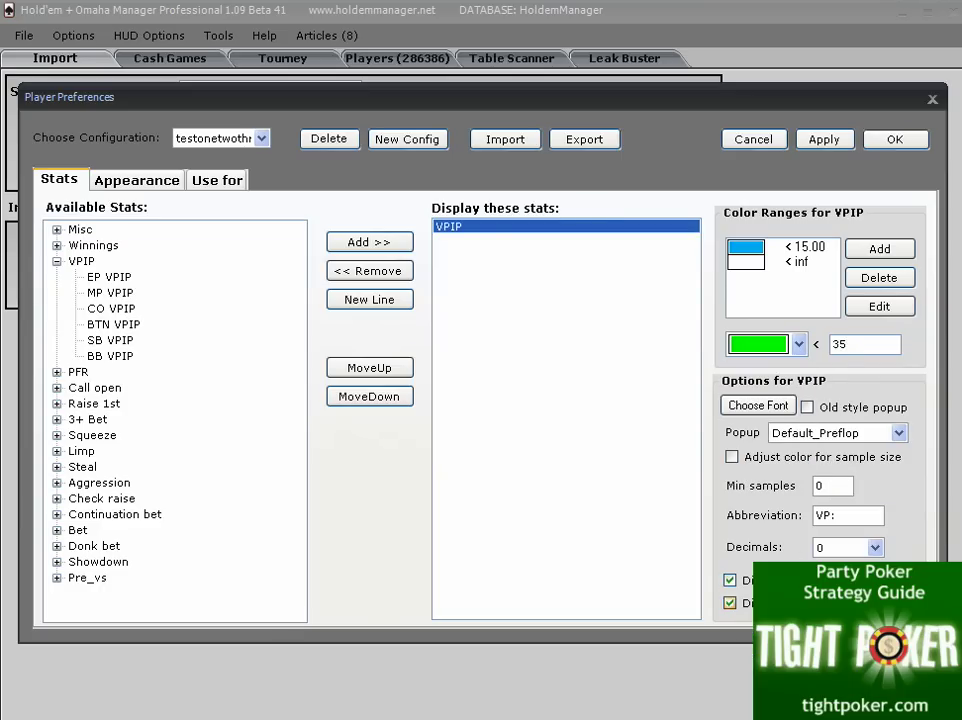
left_click(880, 250)
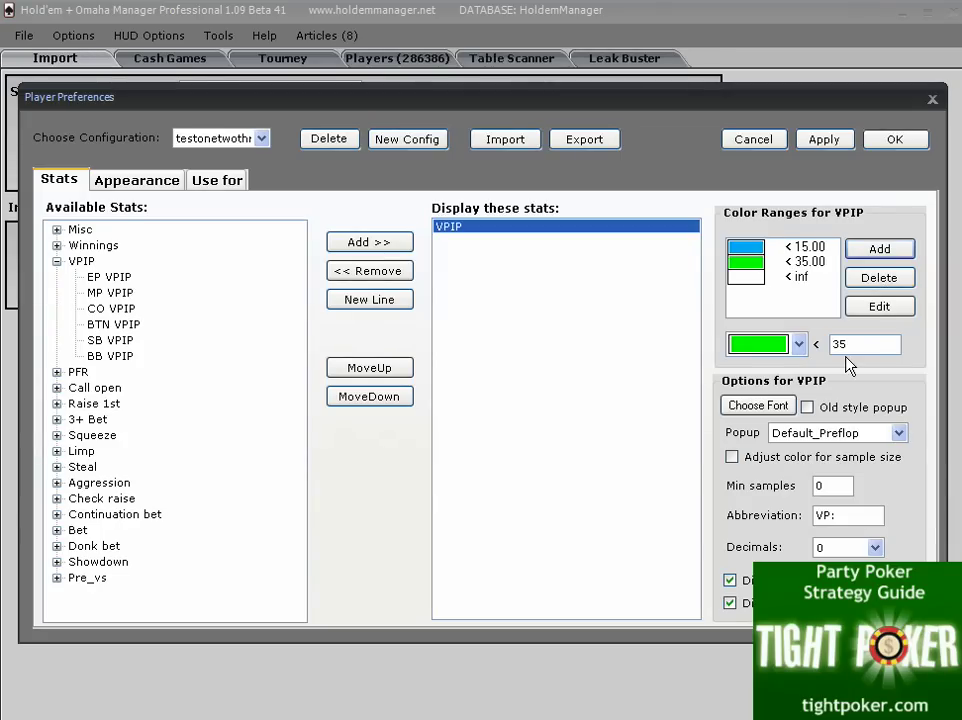
Add a red color range to VPIP for values below 99
left_click_drag(886, 344, 815, 362)
type("99")
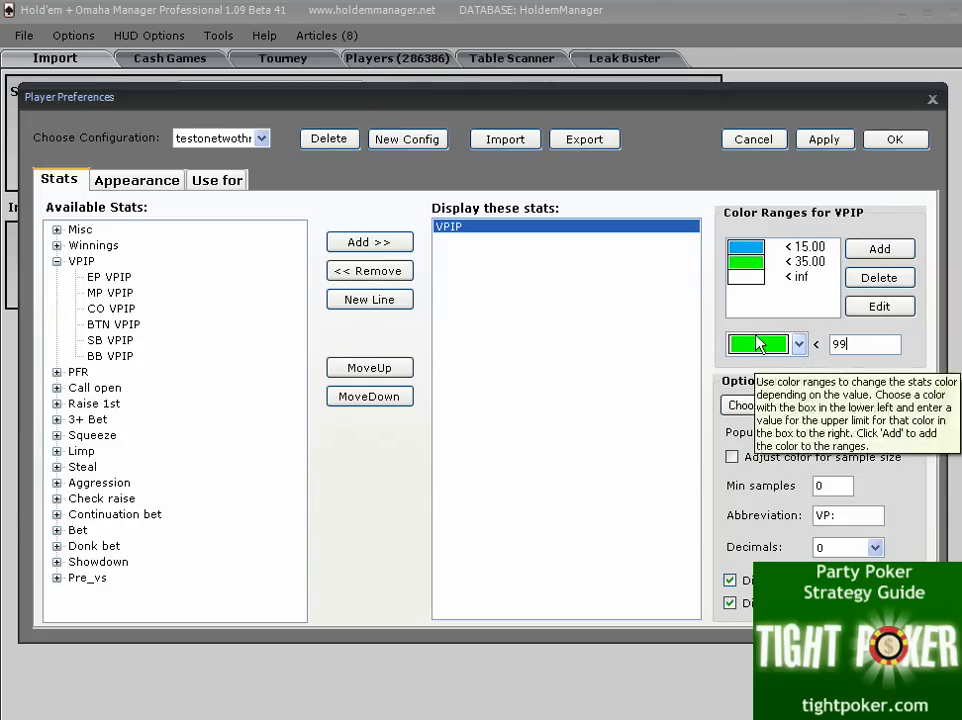
left_click(797, 344)
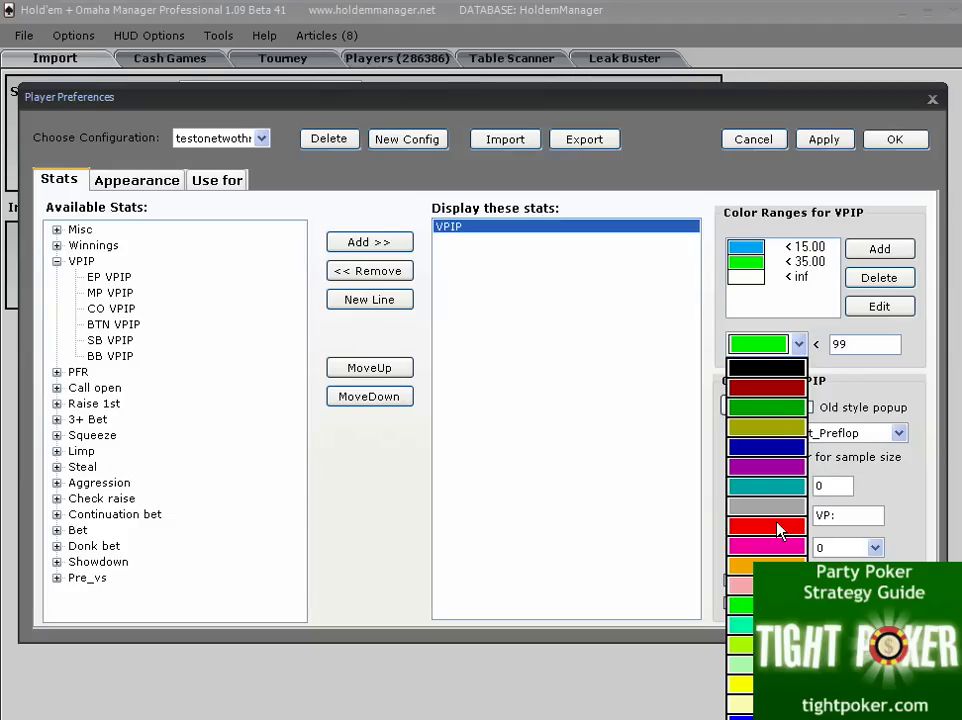
left_click(780, 528)
left_click(877, 249)
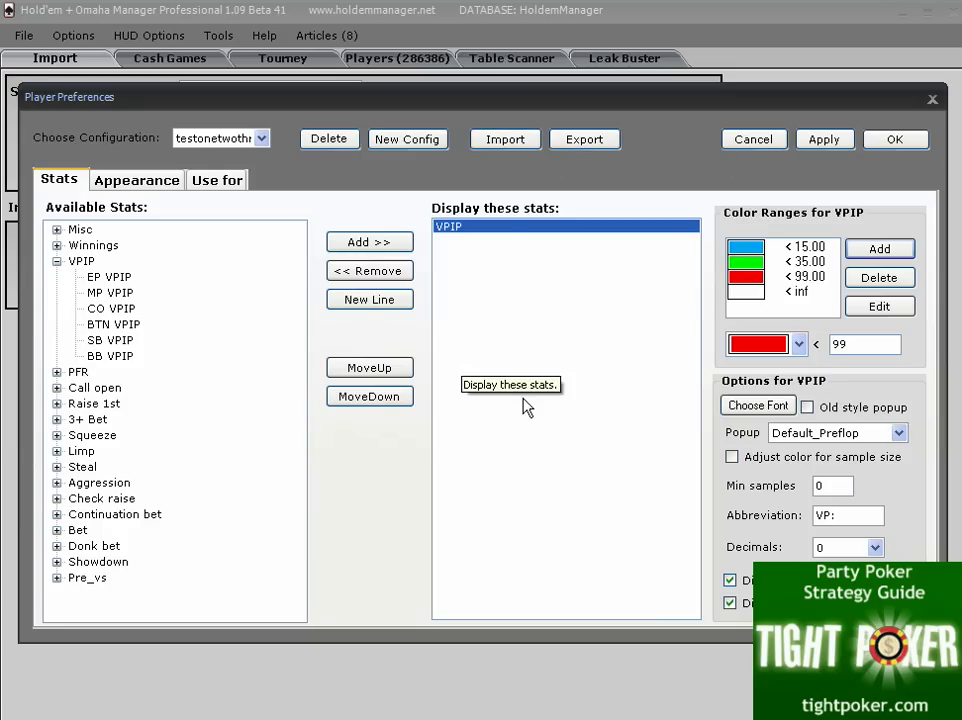
Add the Preflop raise stat from the PFR group and the Agg factor stat from the Aggression group to the display
left_click(57, 261)
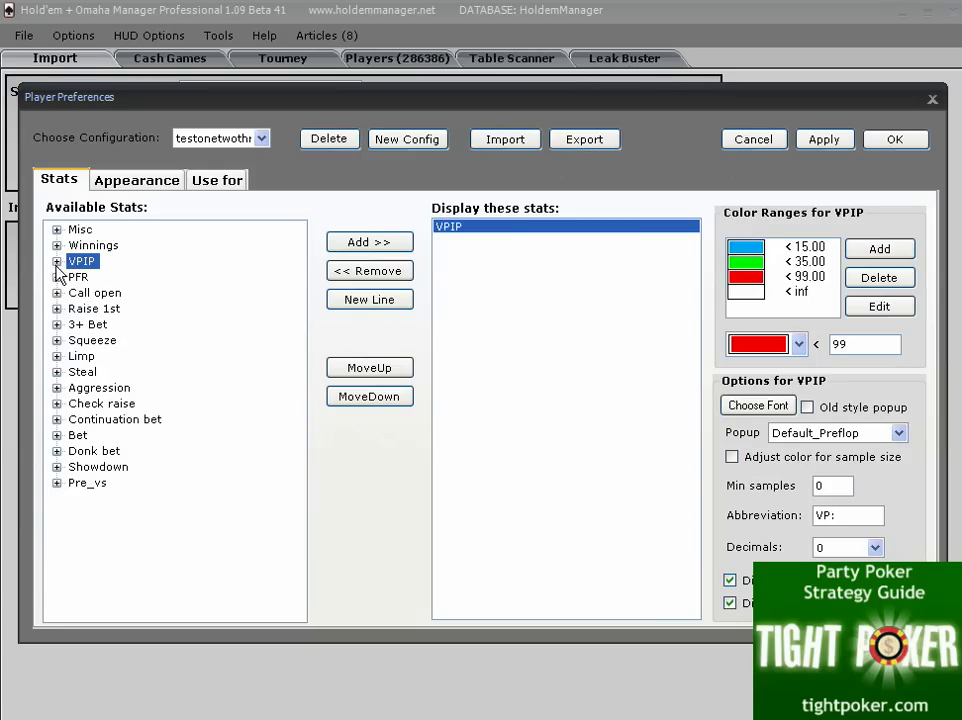
left_click(57, 277)
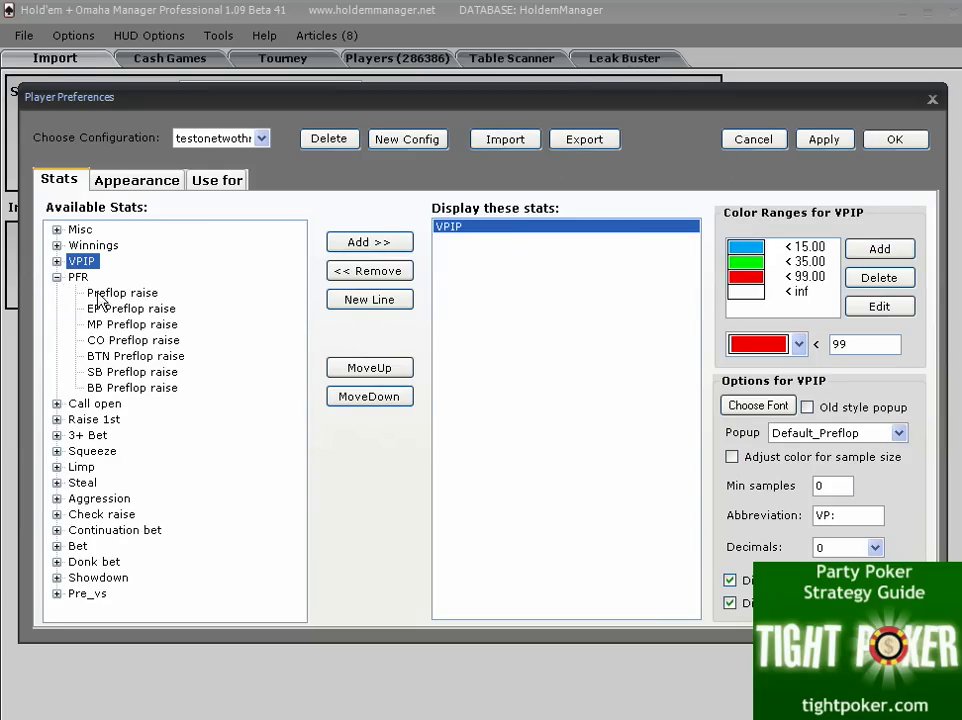
left_click(104, 293)
left_click(349, 250)
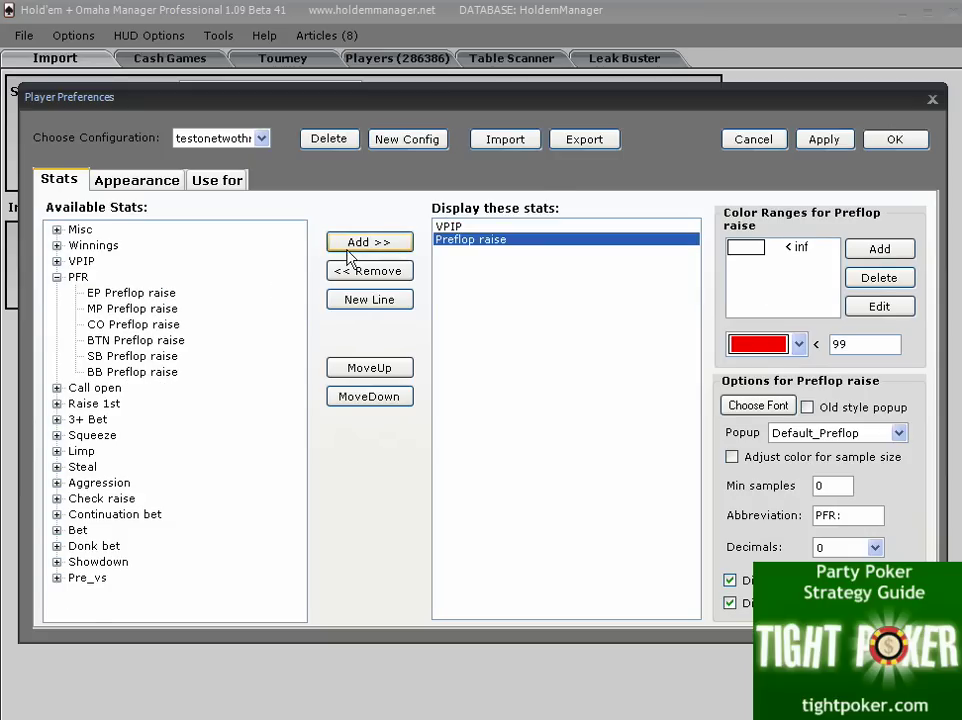
left_click(57, 278)
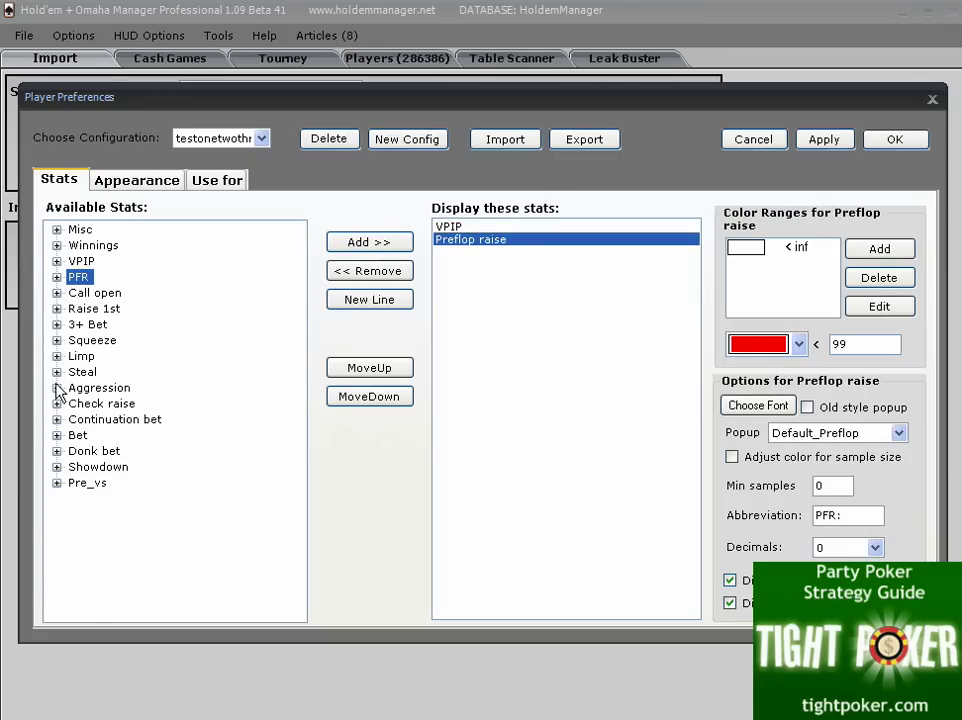
left_click(57, 388)
left_click(118, 404)
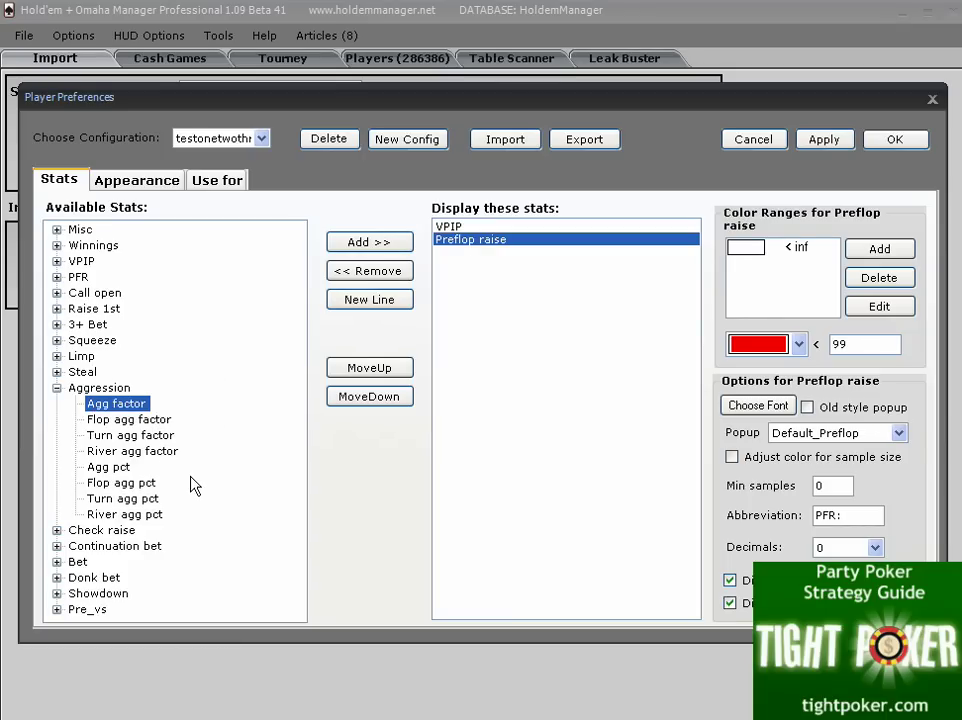
left_click(370, 244)
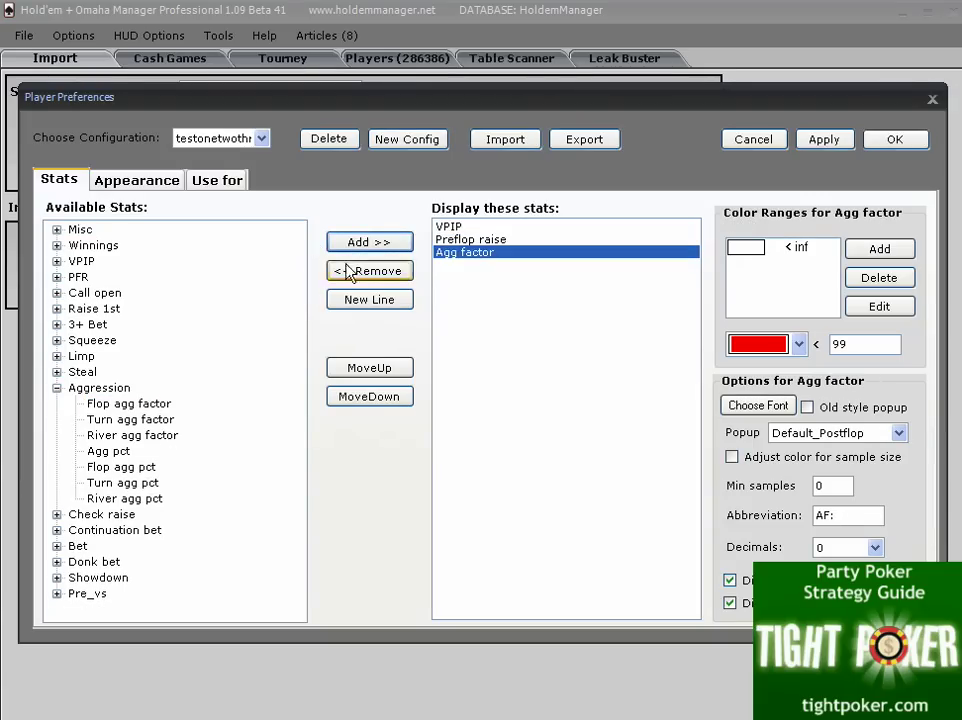
Insert a line break after Agg factor, followed by the 3-Bet and Fold to 3-bet stats from the 3+ Bet group
left_click(345, 303)
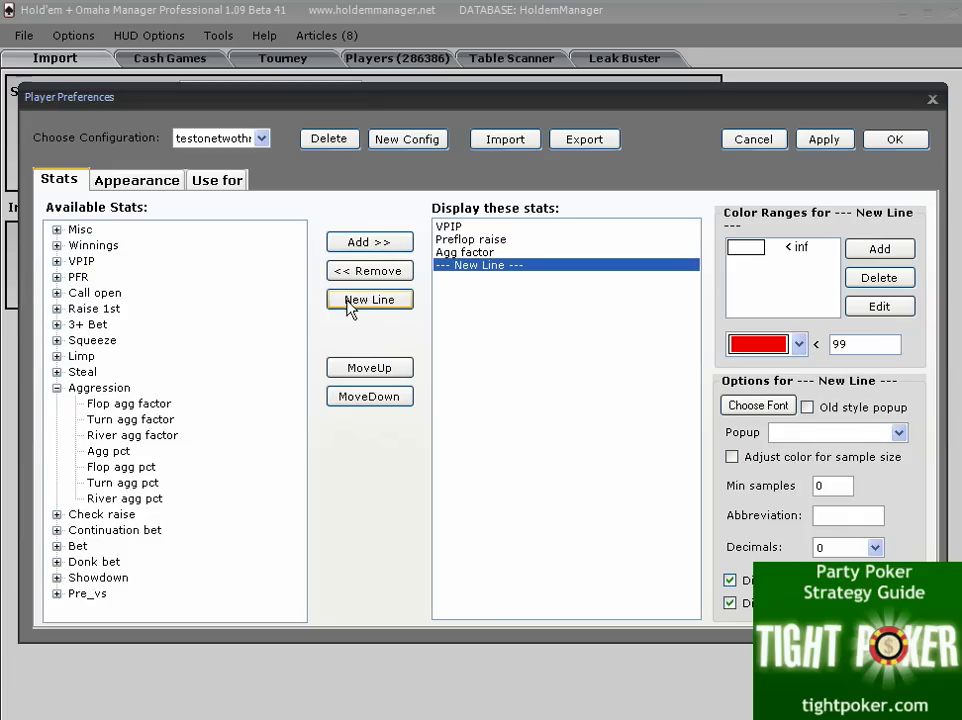
left_click(57, 324)
left_click(100, 246)
left_click(345, 243)
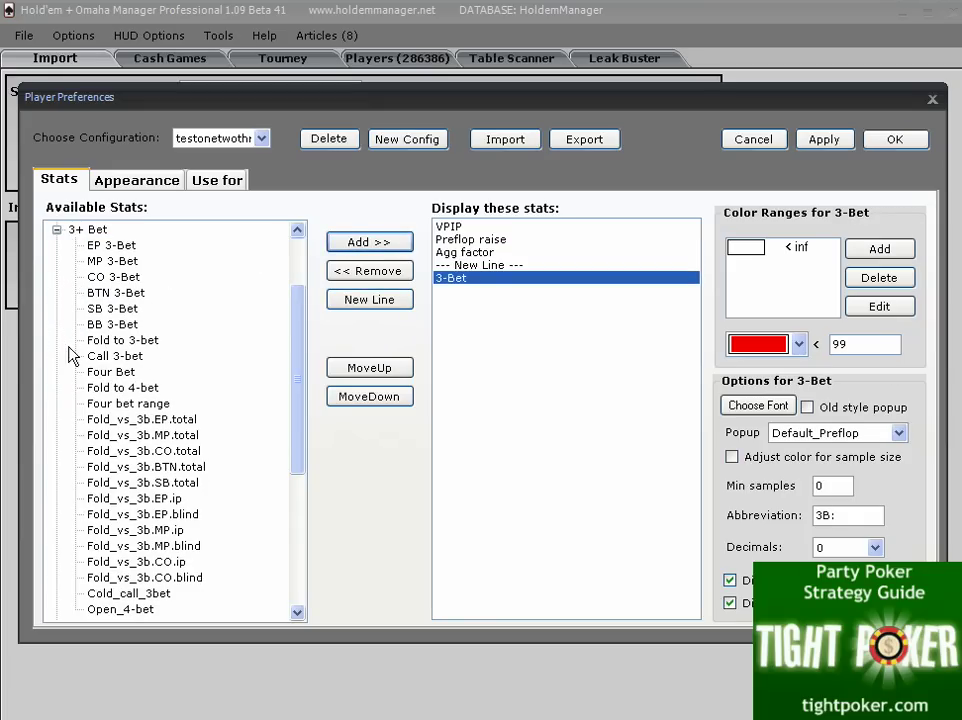
left_click(115, 340)
left_click(382, 248)
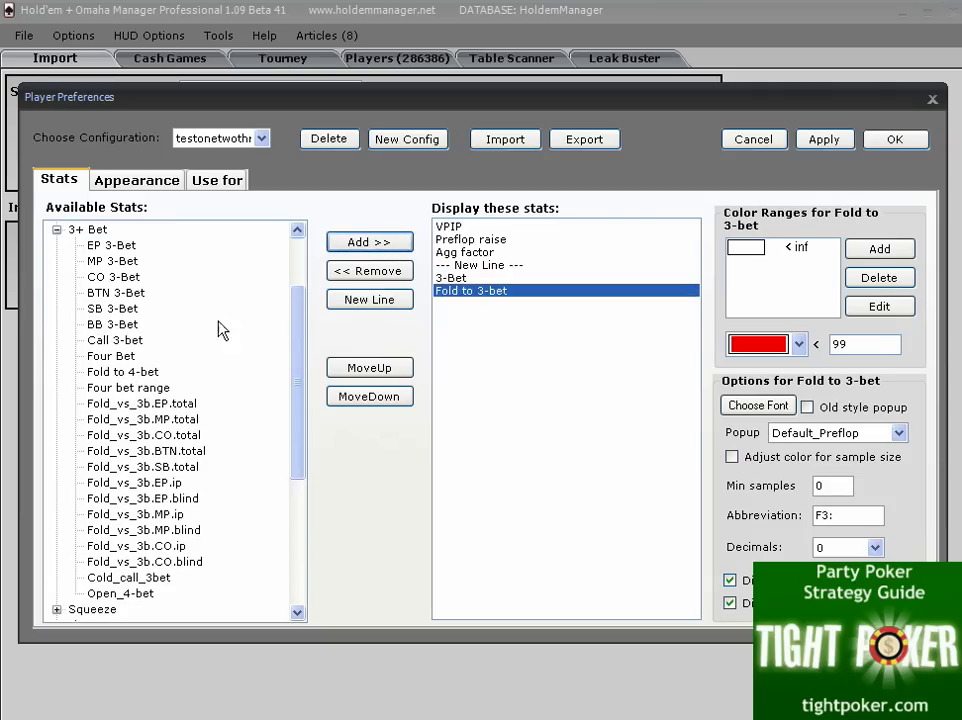
left_click(57, 230)
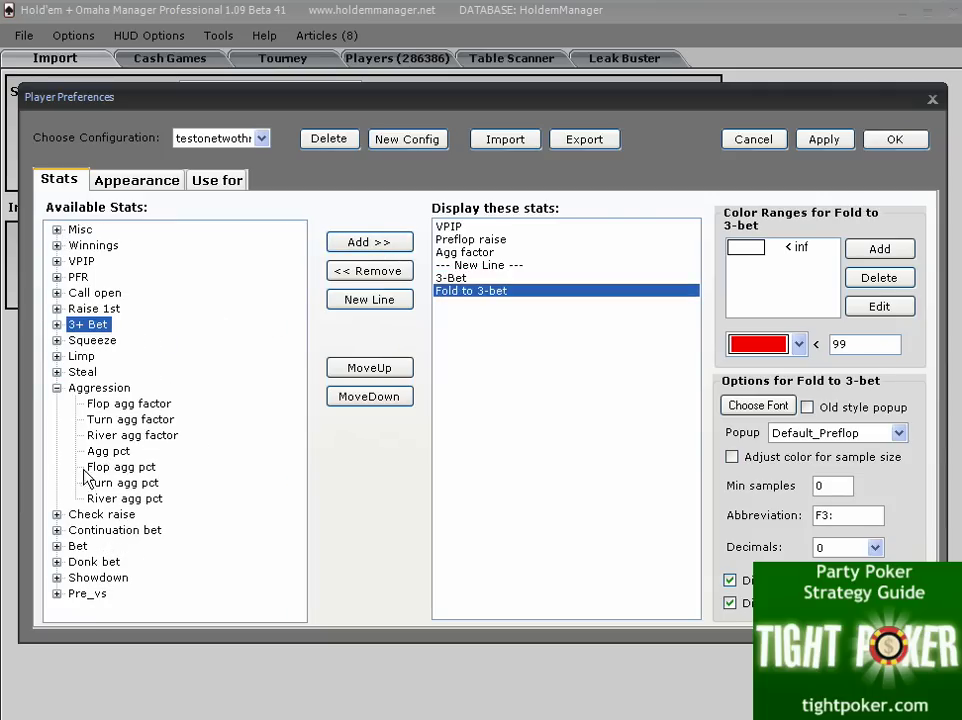
Add the Steal and Fold Vs steal stats from the Steal group to the end of the display list
left_click(57, 372)
left_click(98, 387)
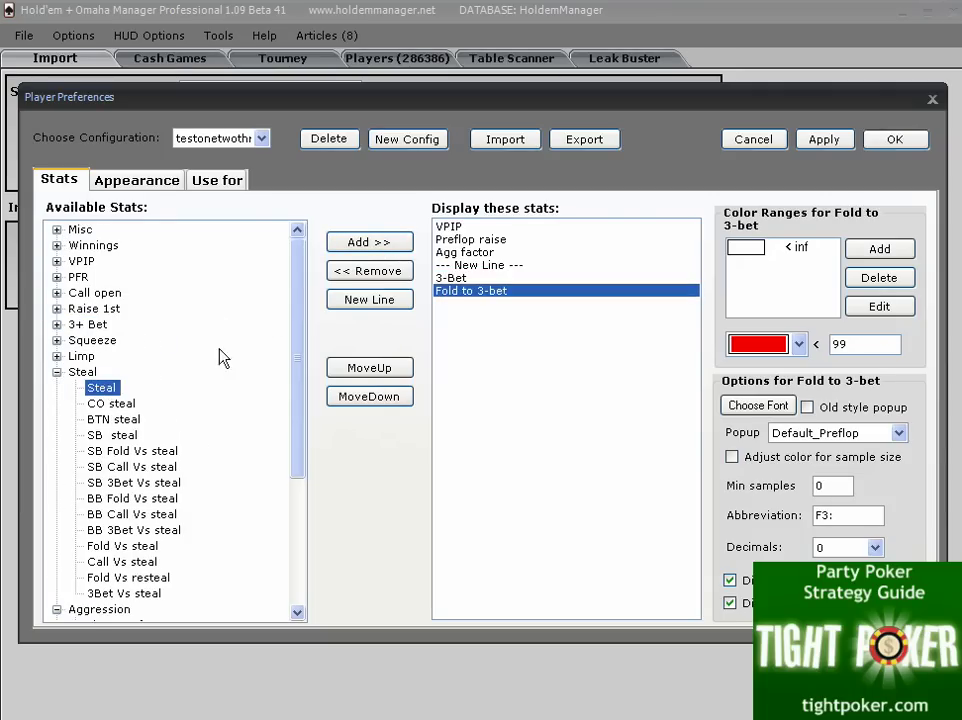
left_click(369, 245)
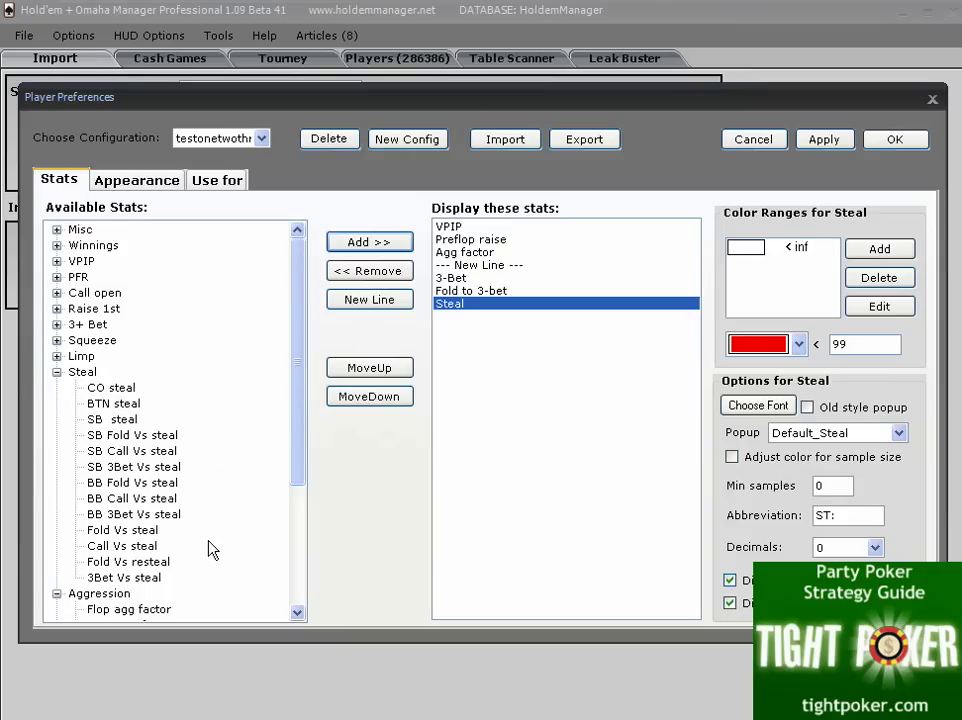
left_click(130, 530)
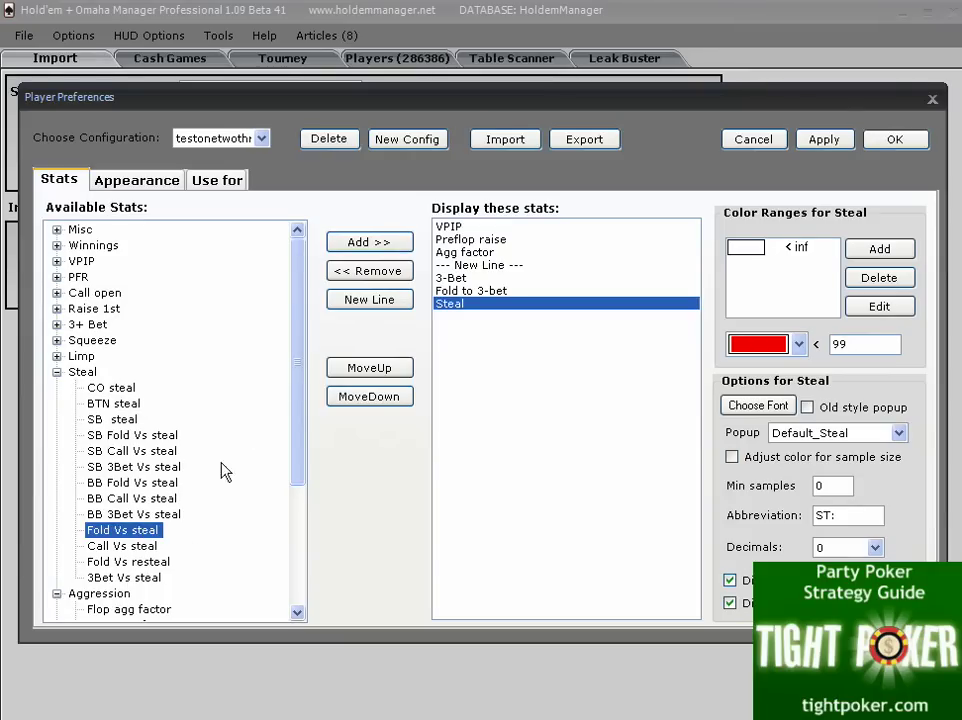
left_click(376, 243)
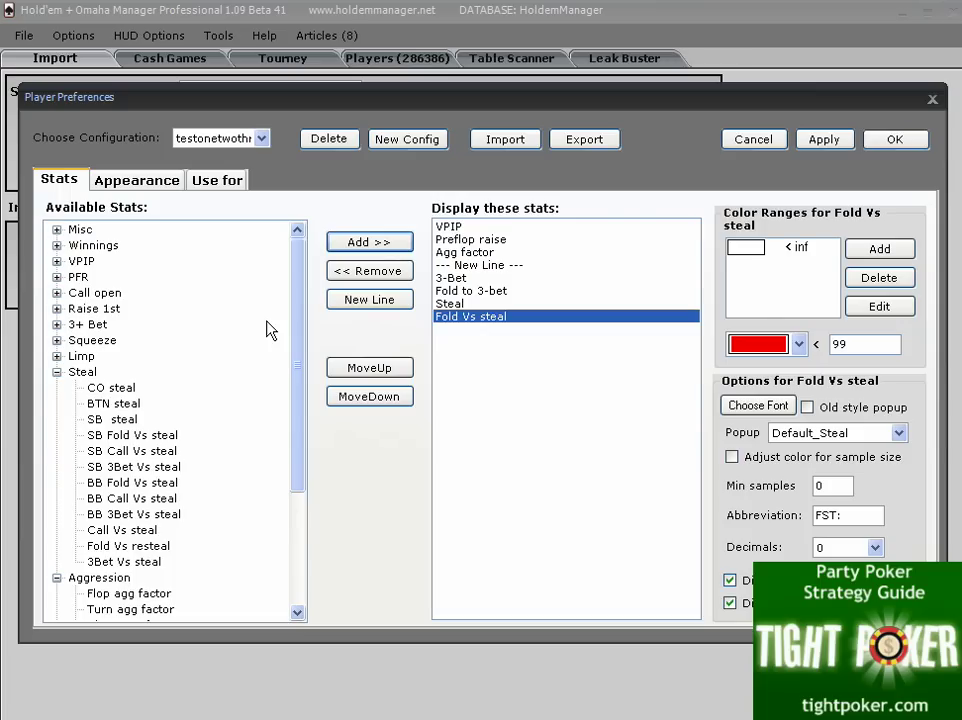
Look through the color ranges and options of the displayed stats from VPIP to Steal
left_click(525, 228)
left_click(537, 240)
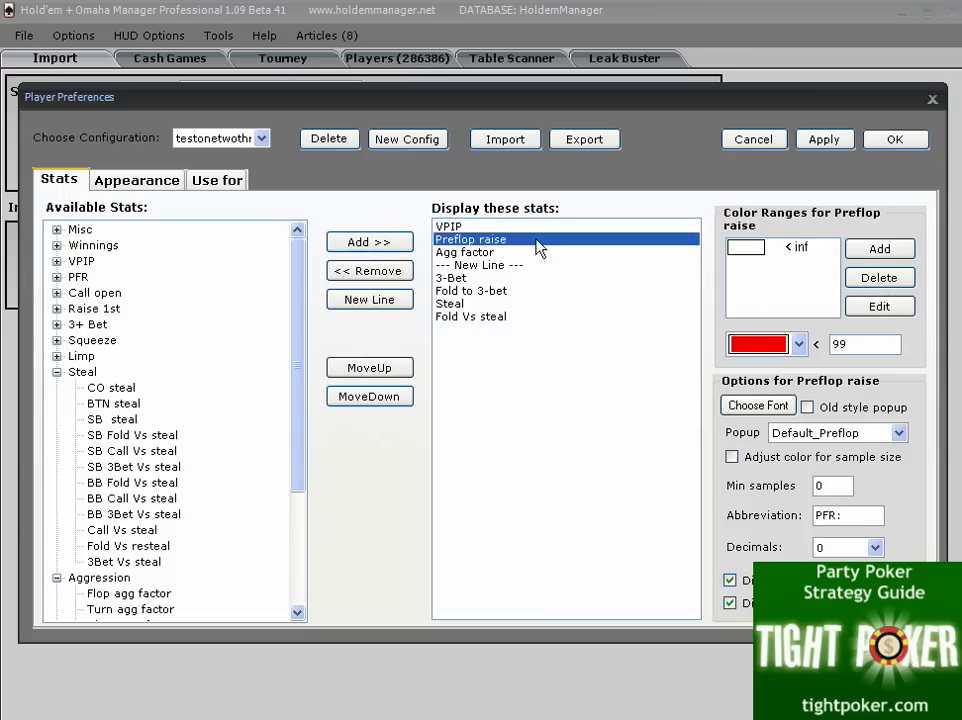
left_click(490, 253)
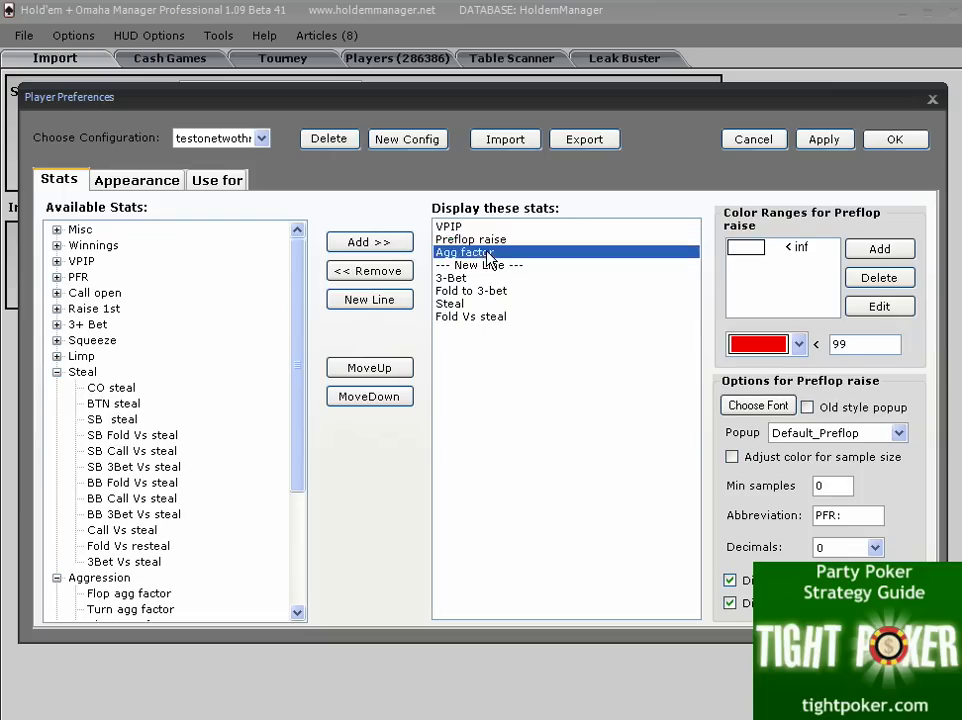
left_click(479, 279)
left_click(498, 303)
Set the font of the Fold Vs steal stat to Verdana Regular, size 7
left_click(490, 316)
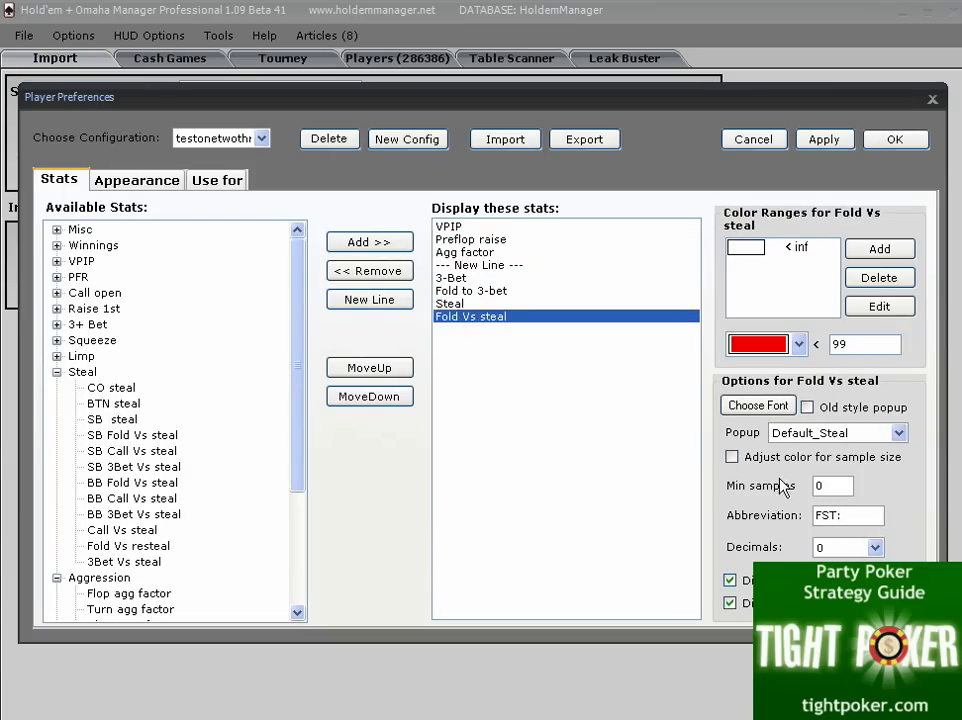
left_click(773, 415)
left_click_drag(447, 86, 413, 160)
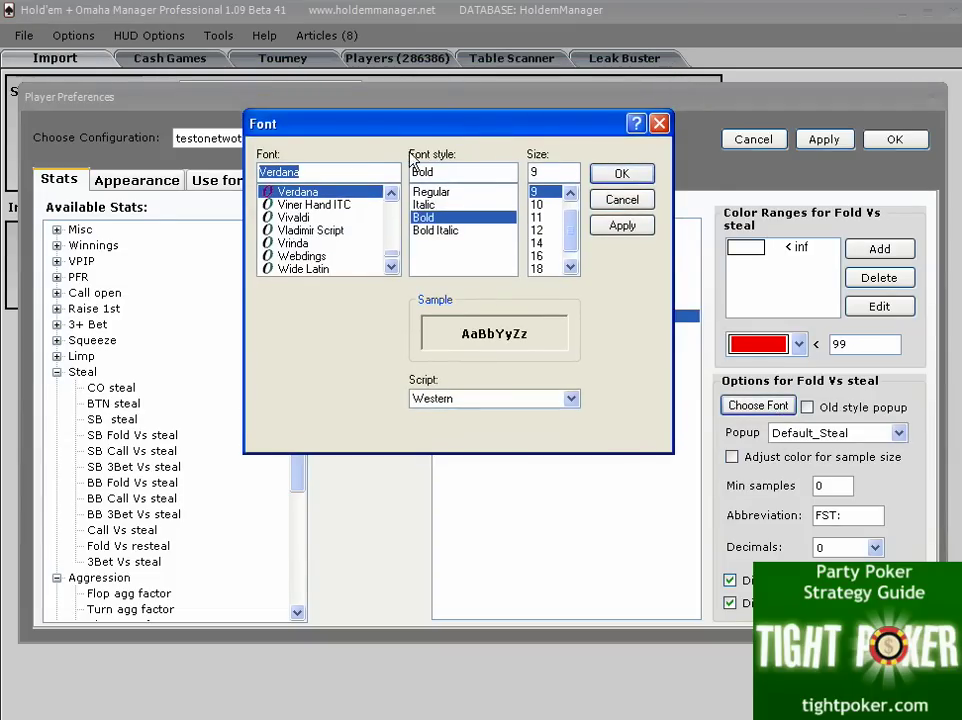
left_click(432, 192)
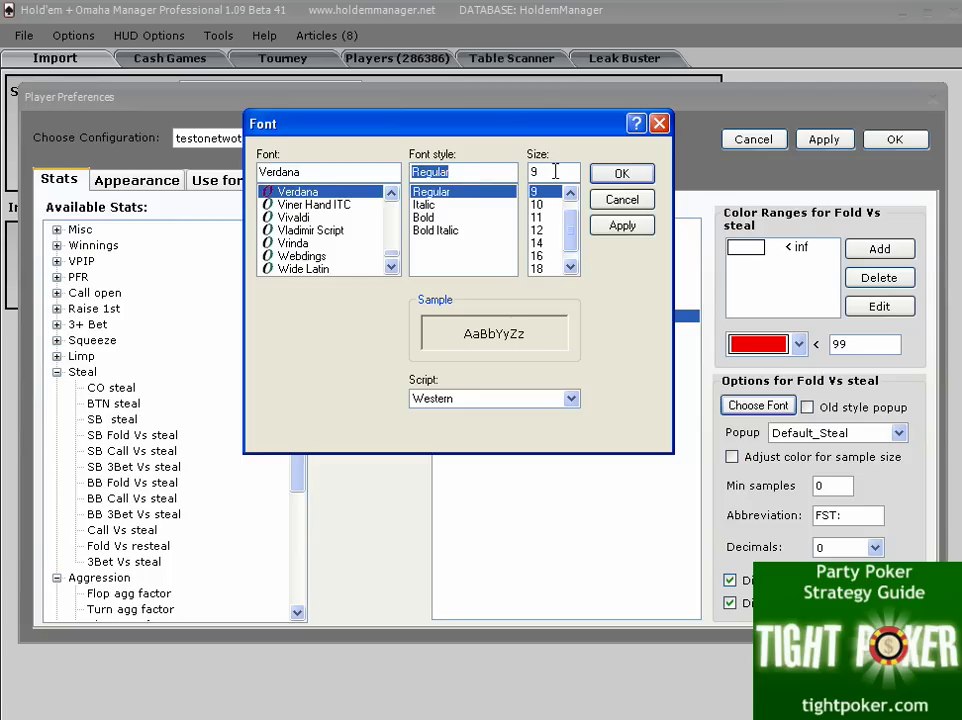
left_click(555, 172)
left_click(570, 192)
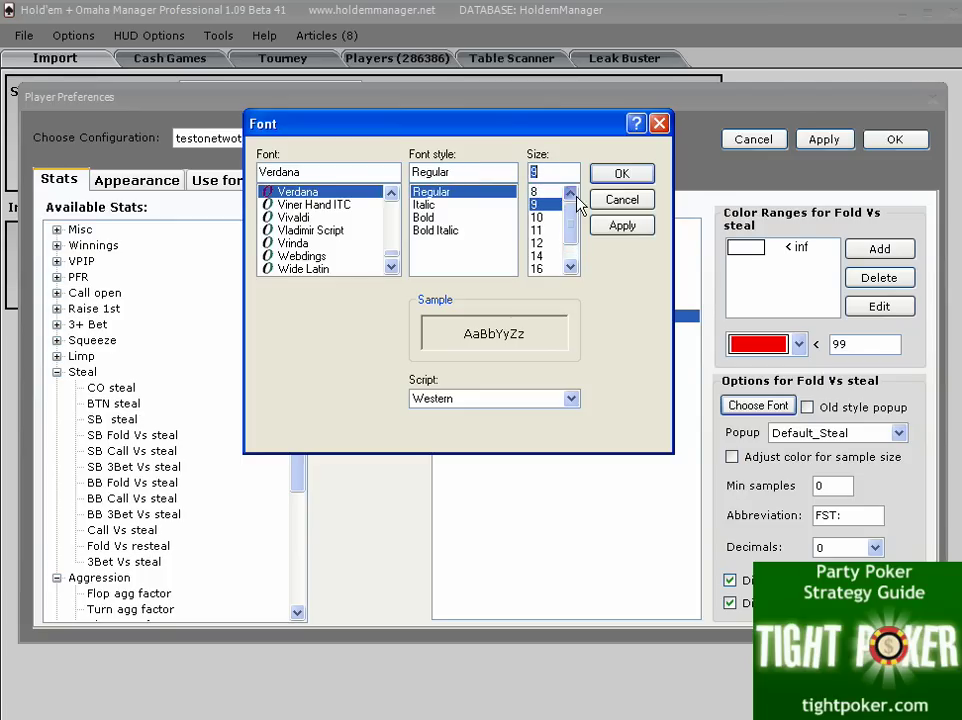
left_click(548, 192)
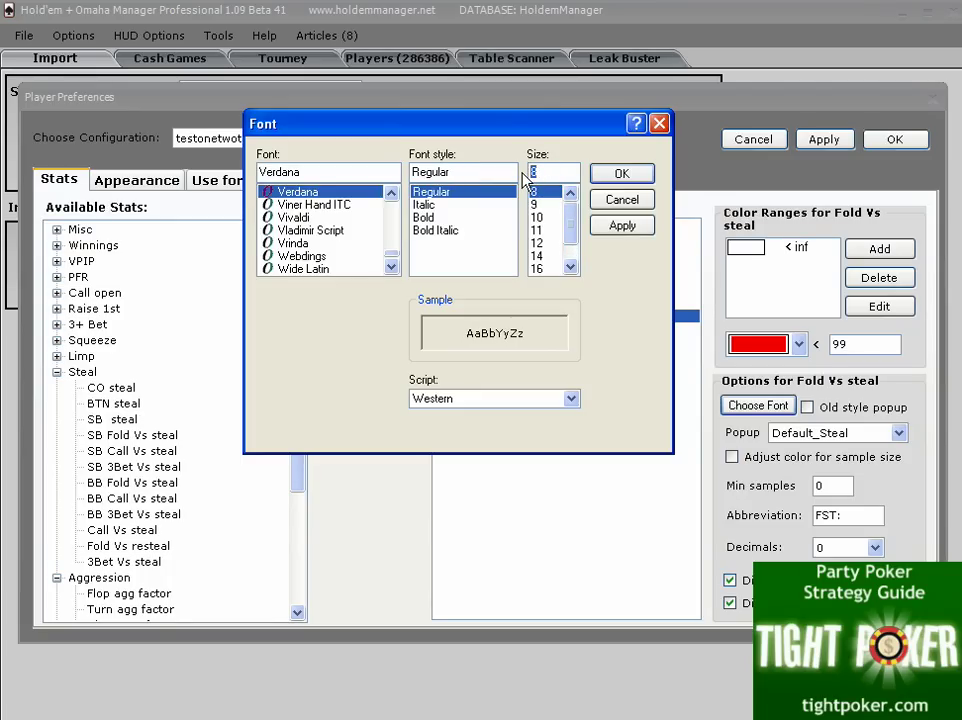
type("7")
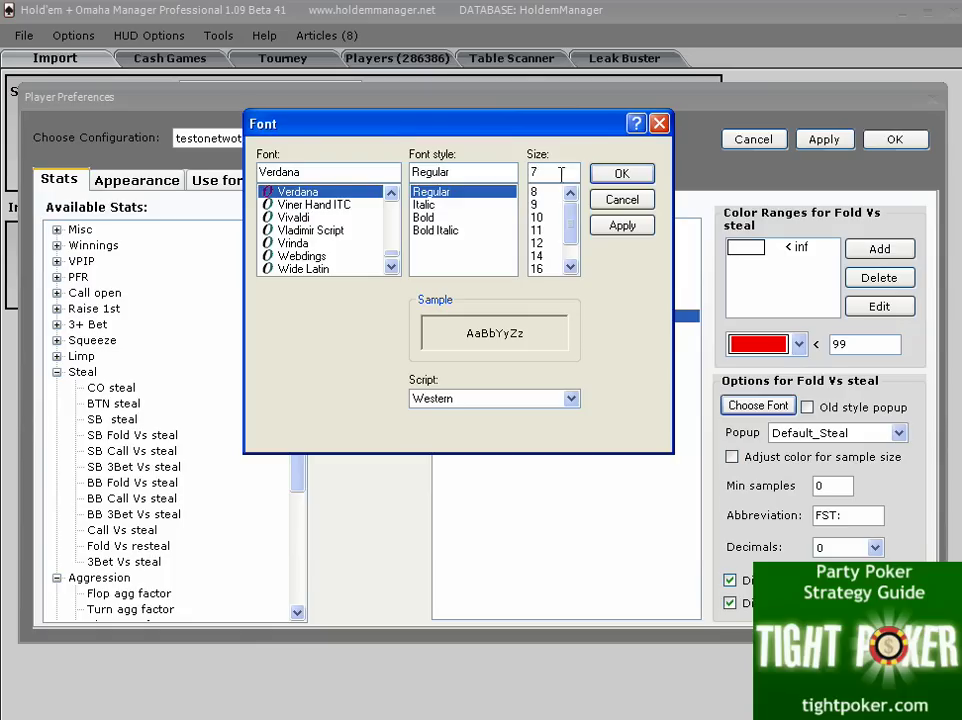
left_click(612, 175)
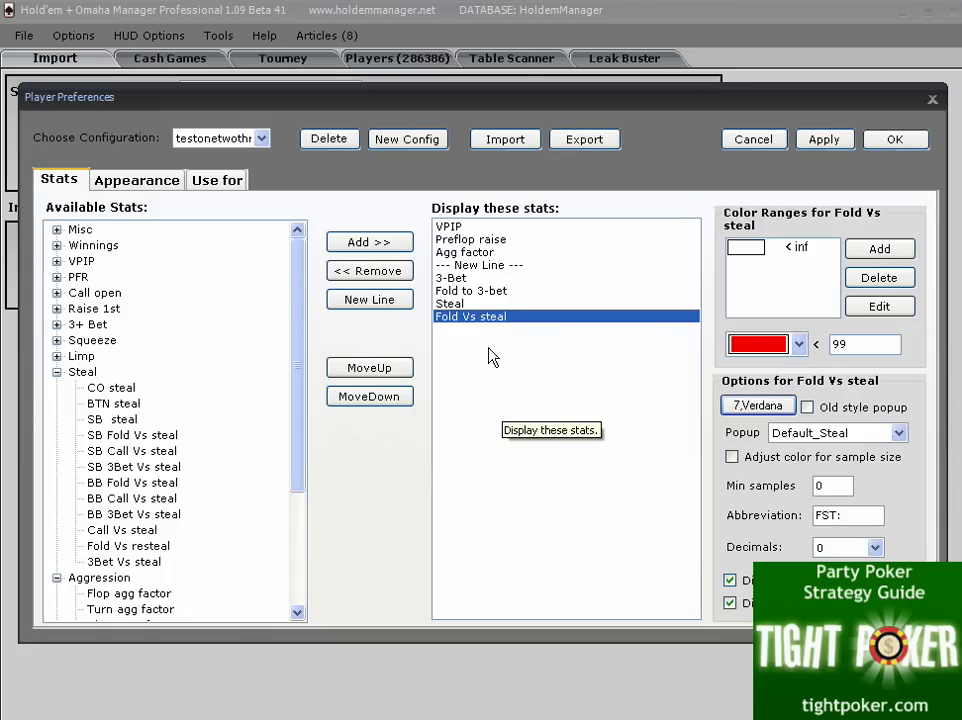
Check the options of the other second-line stats against Fold Vs steal and apply the configuration changes
left_click(480, 303)
left_click(480, 265)
left_click(477, 280)
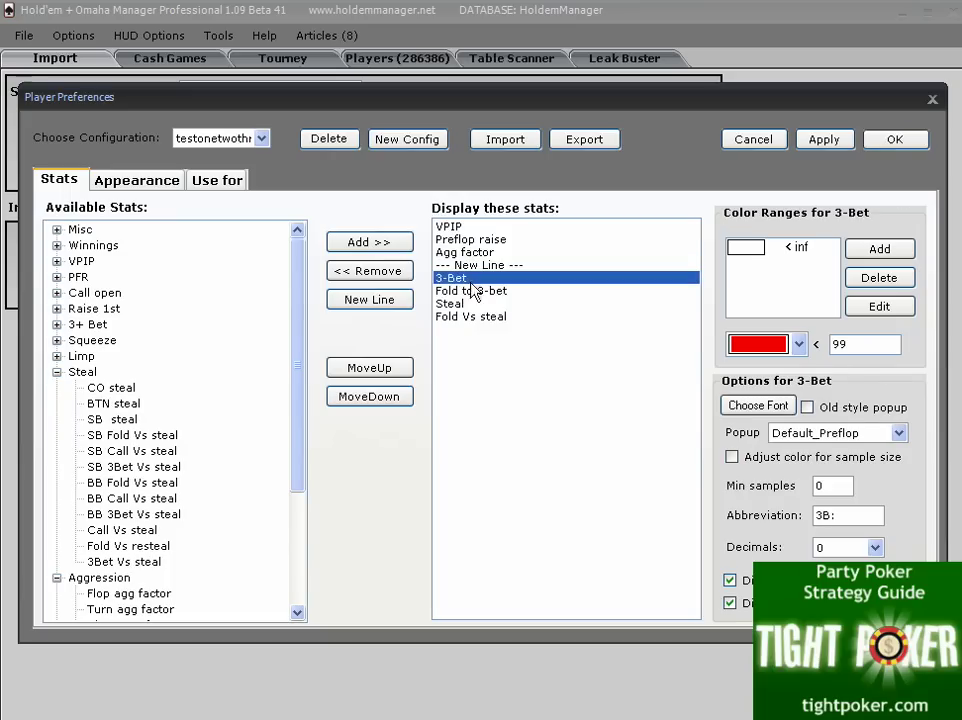
left_click(468, 318)
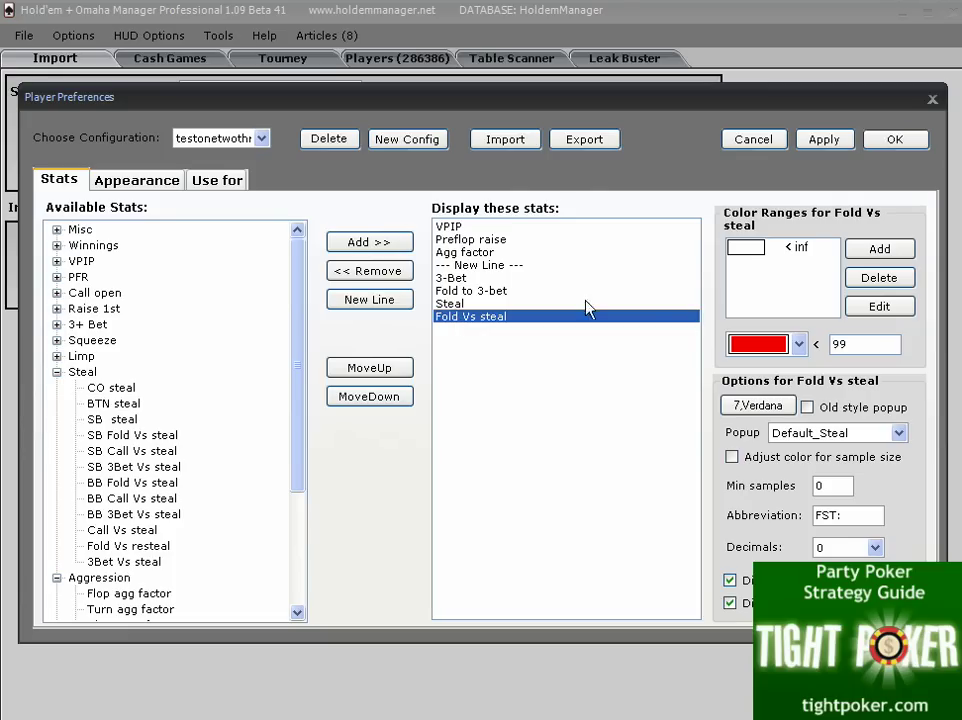
left_click(824, 140)
left_click(513, 143)
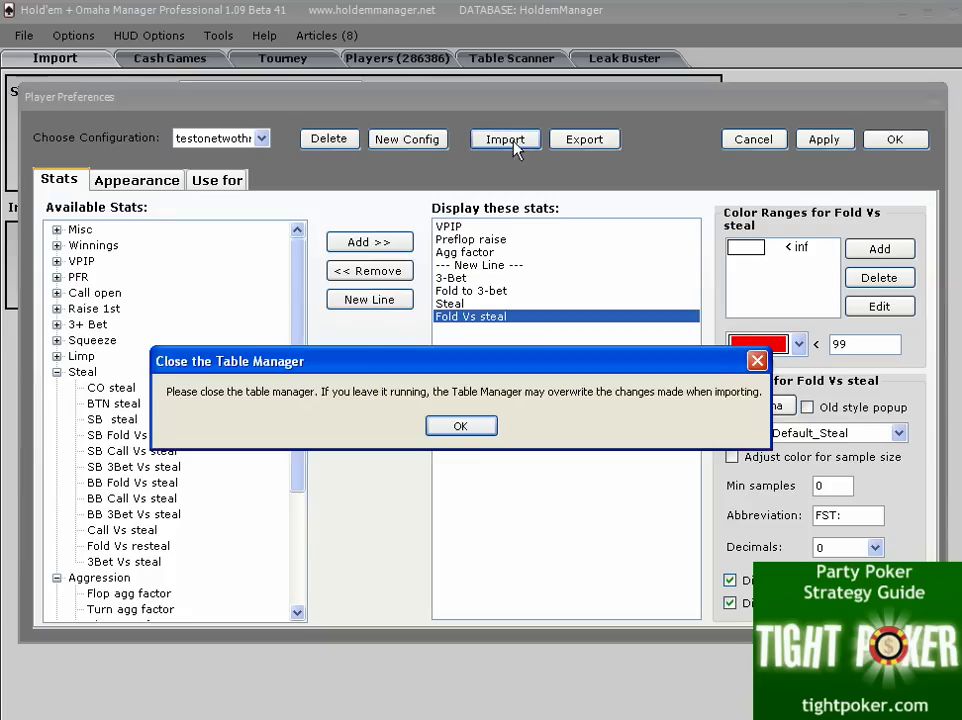
left_click(461, 427)
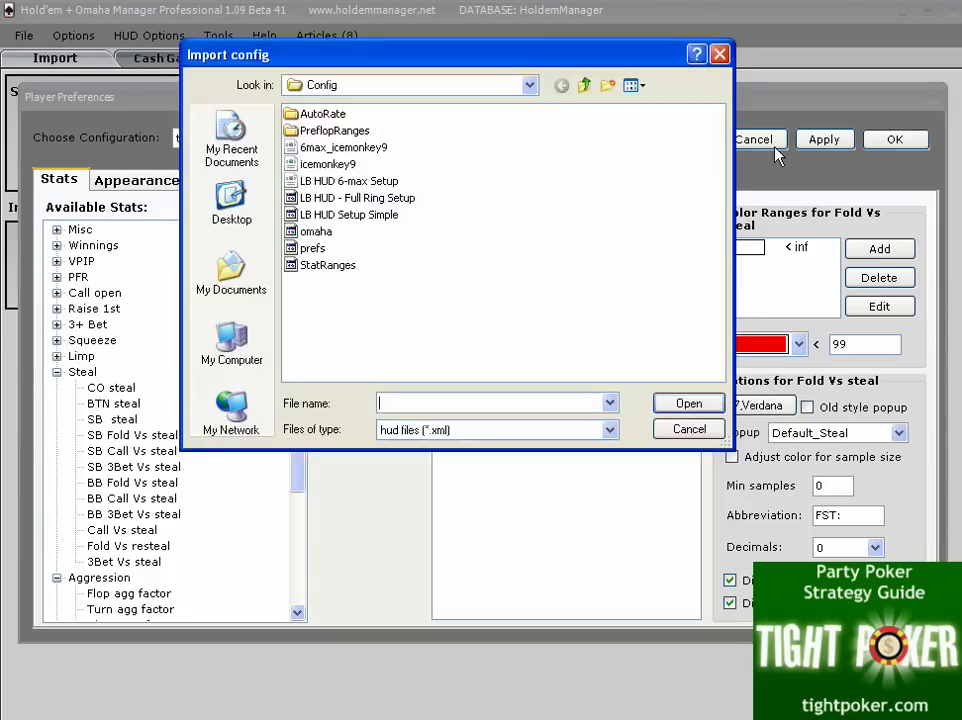
left_click(319, 234)
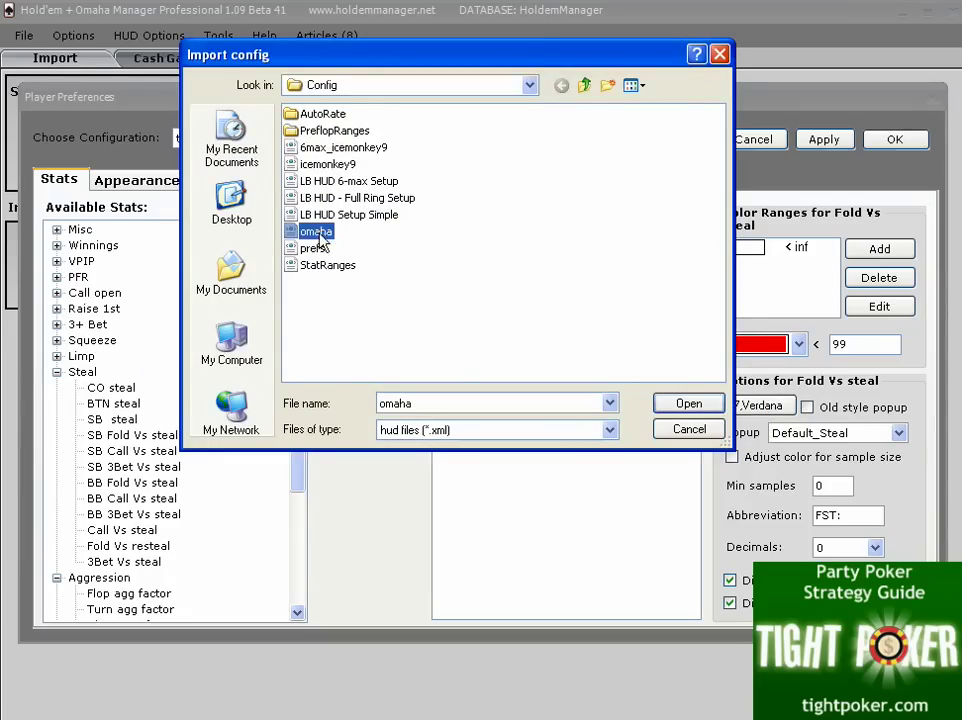
left_click(666, 429)
left_click(261, 138)
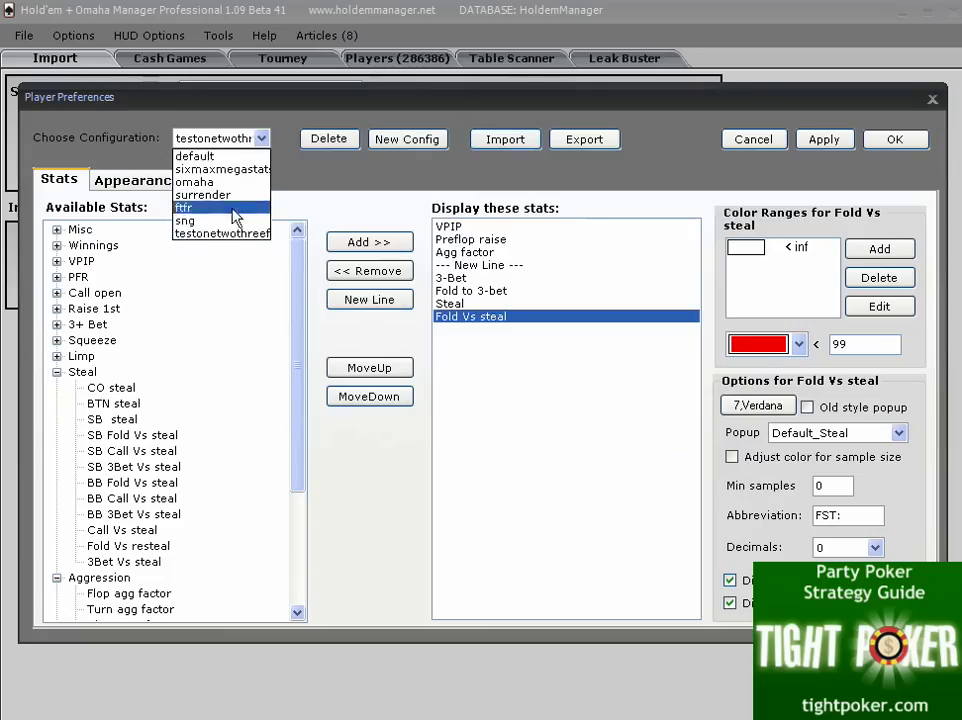
left_click(320, 176)
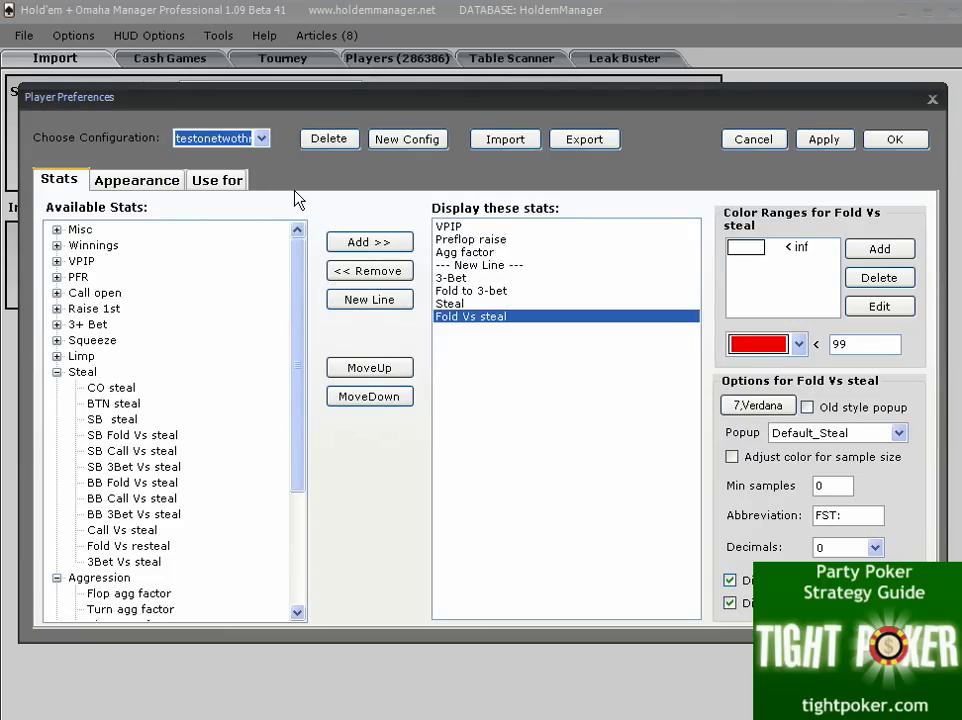
Confirm Verdana Regular, size 8, as the general HUD font in the configuration's appearance settings
left_click(134, 182)
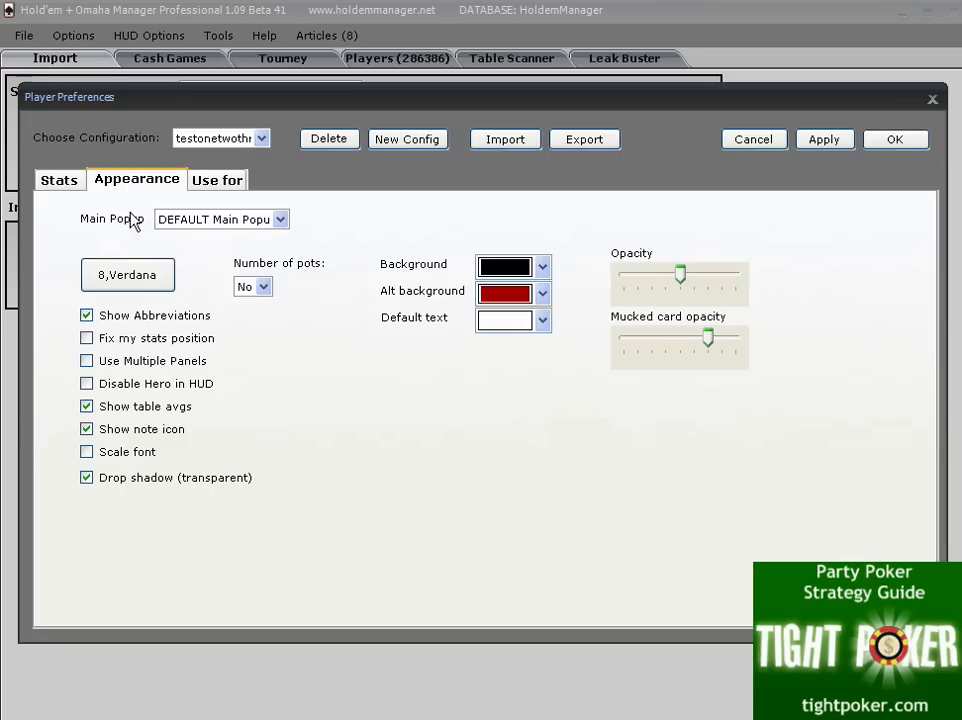
left_click(140, 274)
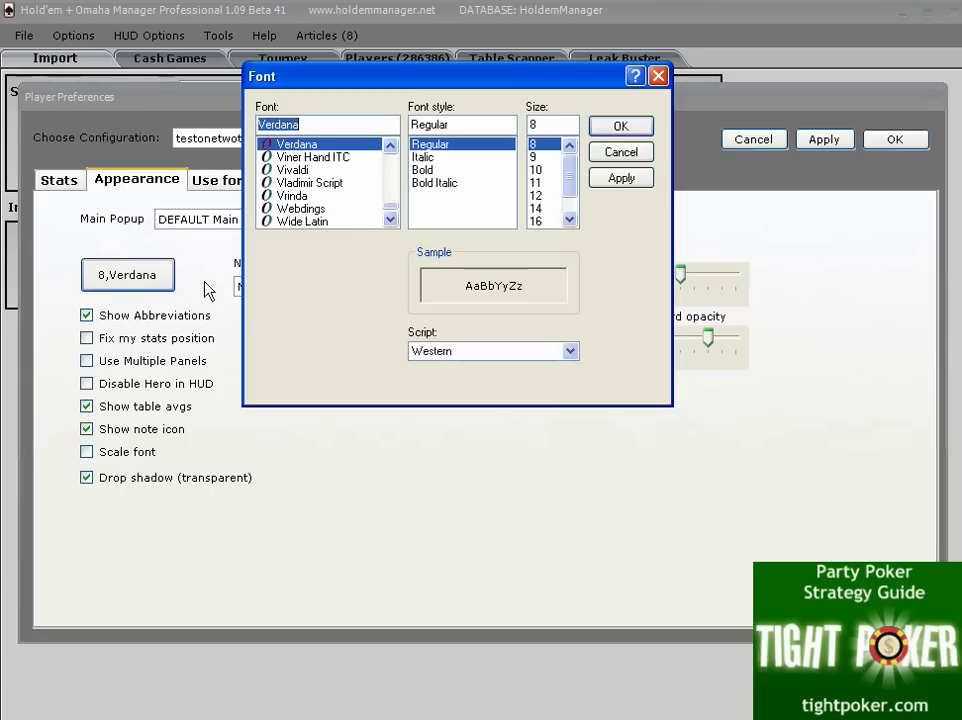
left_click(620, 126)
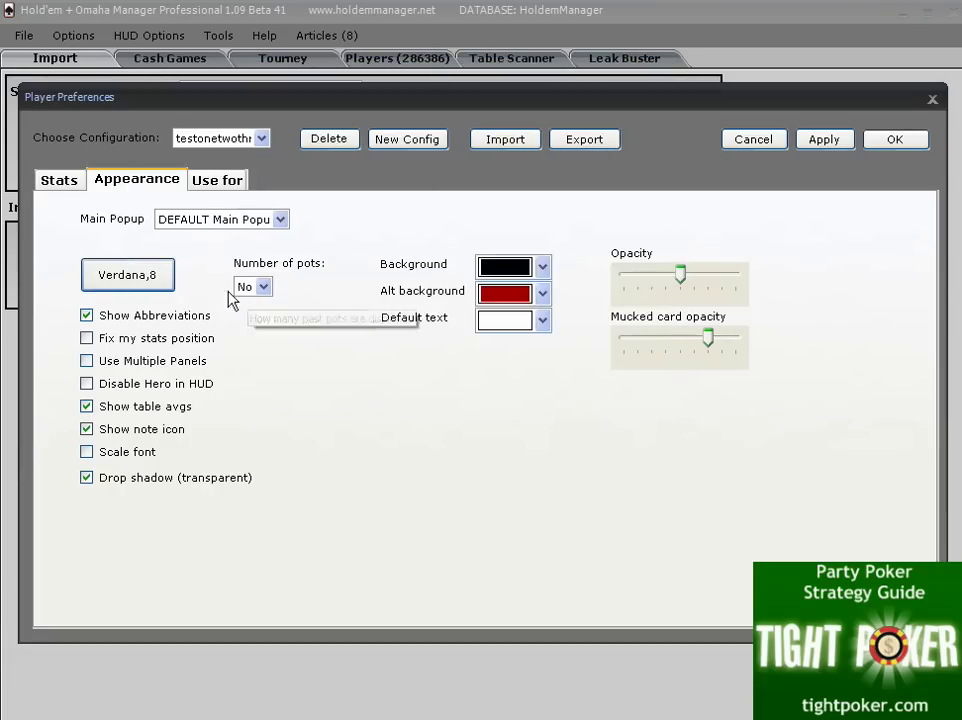